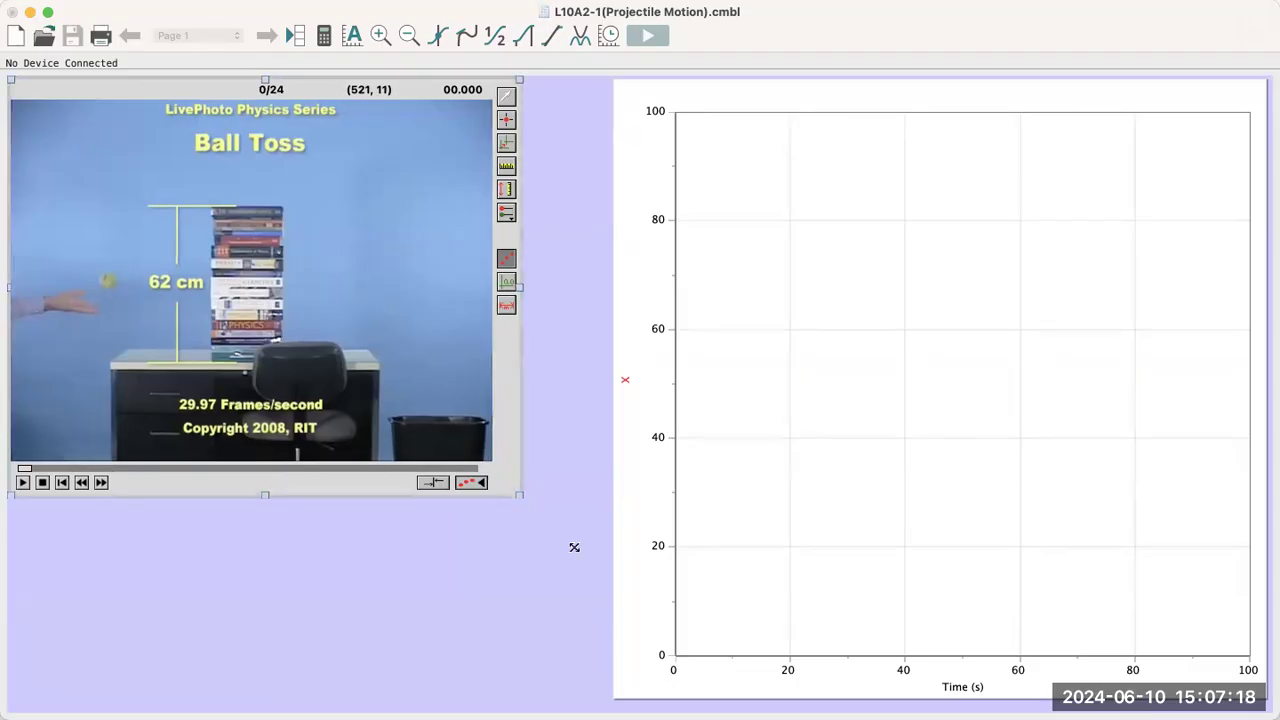
Step: Enlarge the Ball Toss movie window, play the clip through twice and return to the first frame
{"action": "left_click_drag", "start_coordinate": [428, 508], "coordinate": [828, 709]}
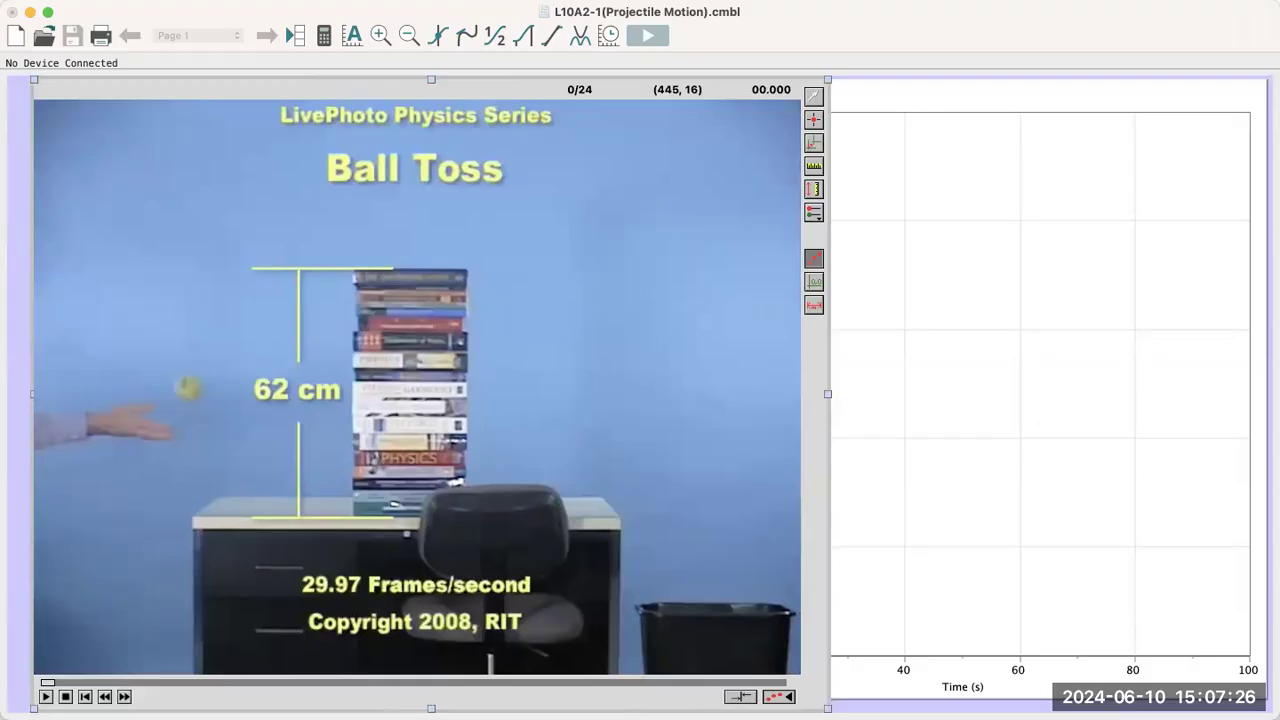
{"action": "left_click", "coordinate": [46, 697]}
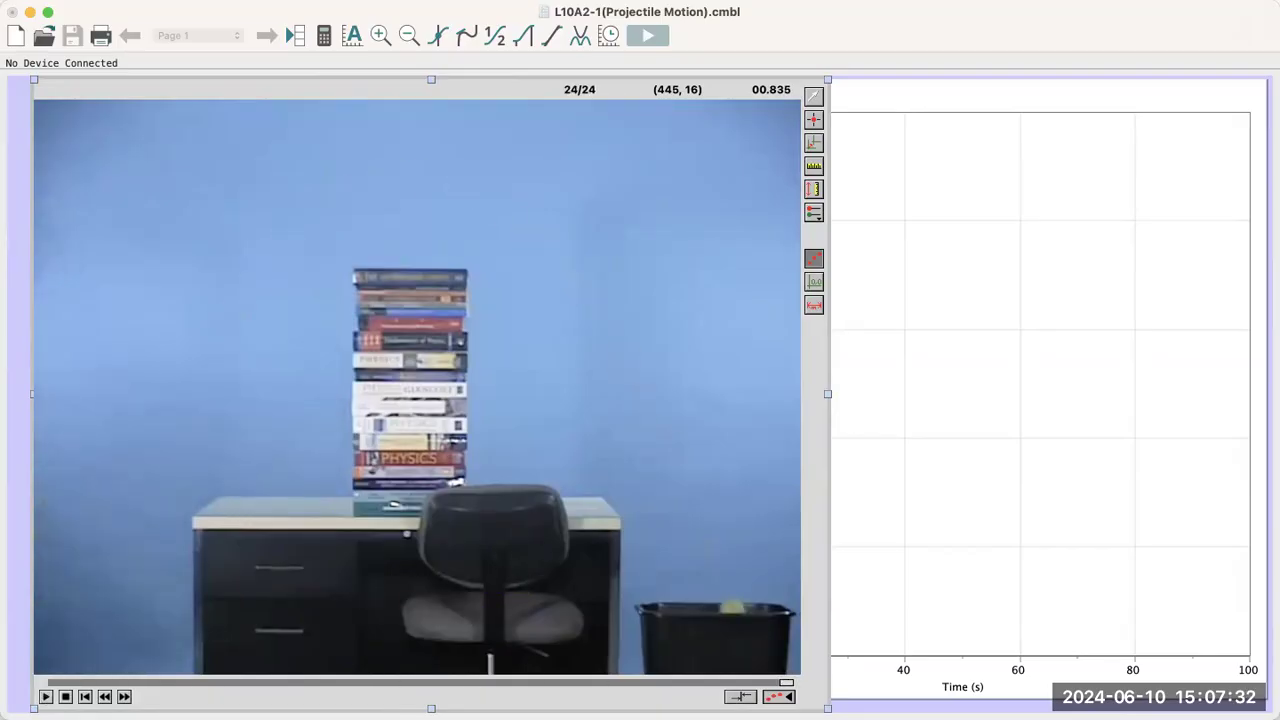
{"action": "left_click", "coordinate": [85, 697]}
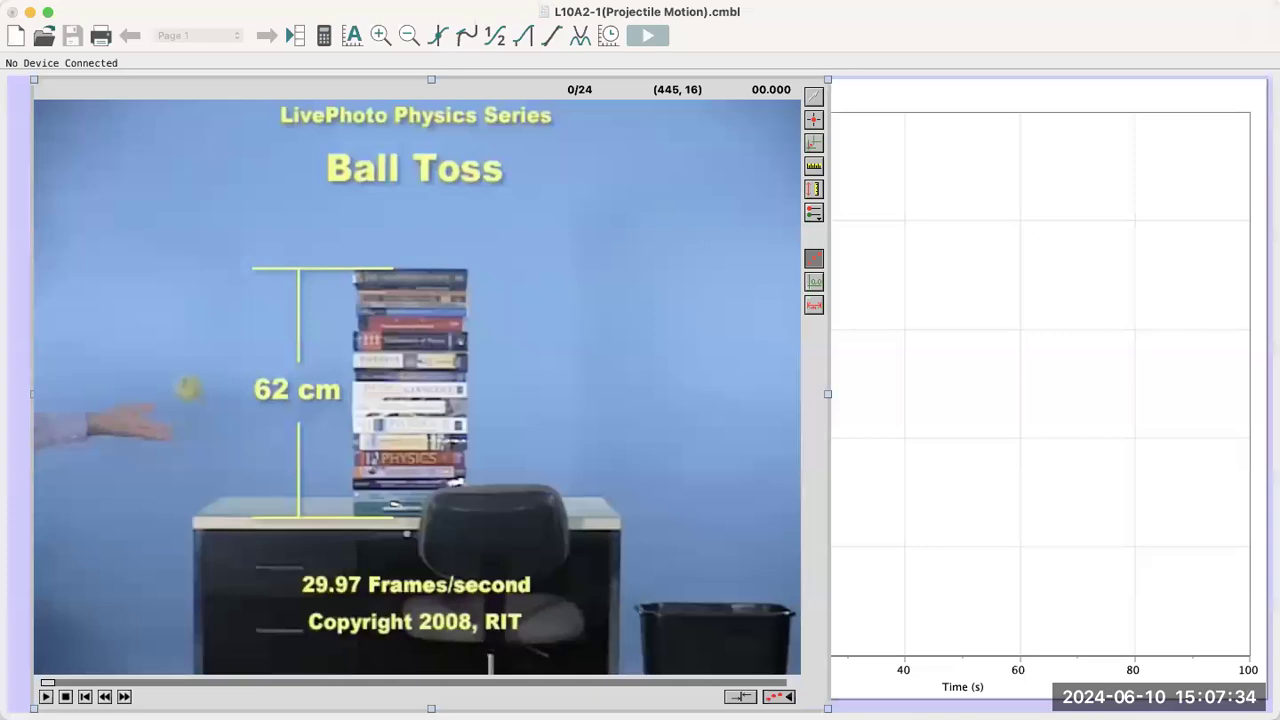
{"action": "left_click", "coordinate": [46, 697]}
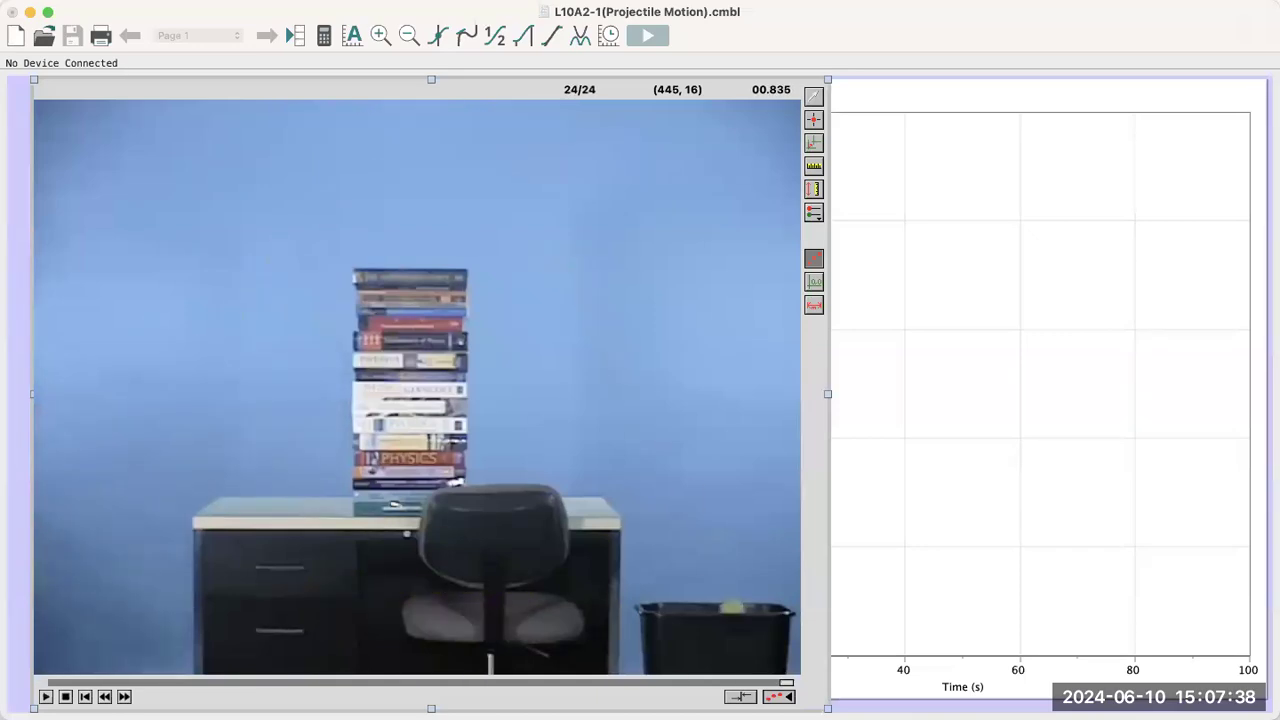
{"action": "left_click", "coordinate": [85, 697]}
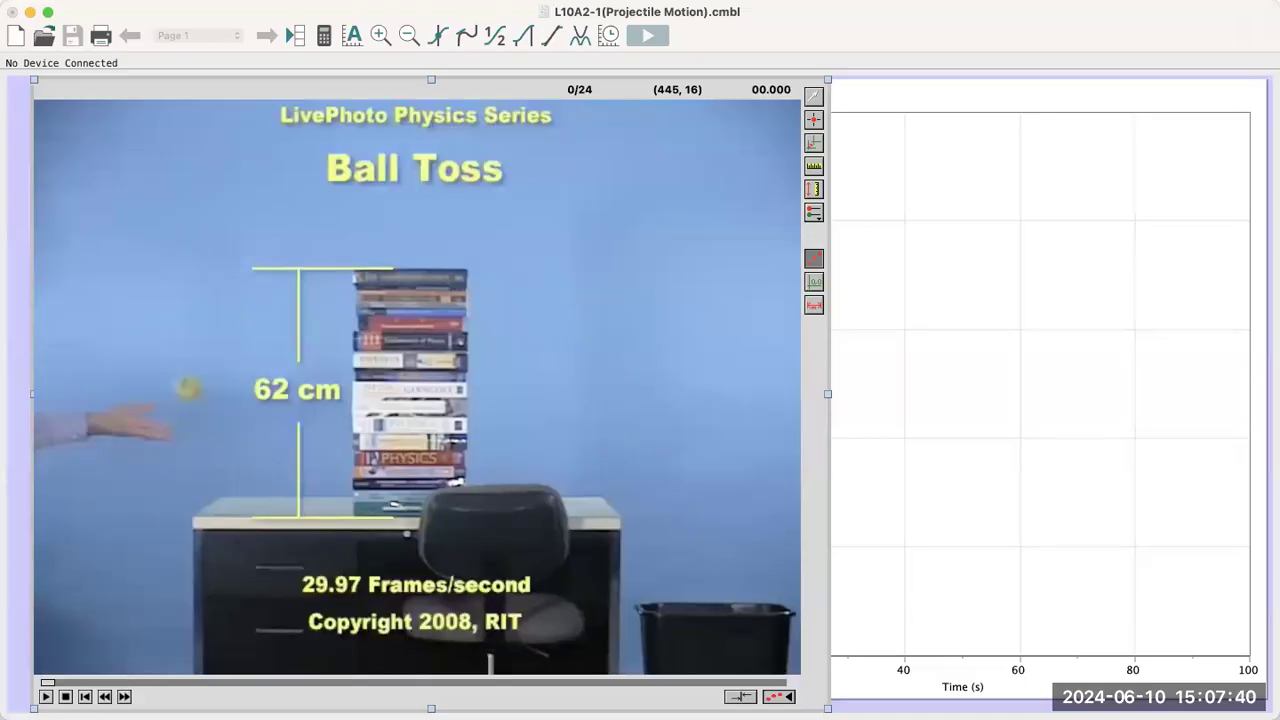
Step: Advance the Ball Toss movie frame by frame to frame 9 to examine the ball's rise
{"action": "left_click", "coordinate": [124, 697]}
{"action": "left_click", "coordinate": [124, 697]}
{"action": "left_click", "coordinate": [124, 697]}
{"action": "left_click", "coordinate": [124, 697]}
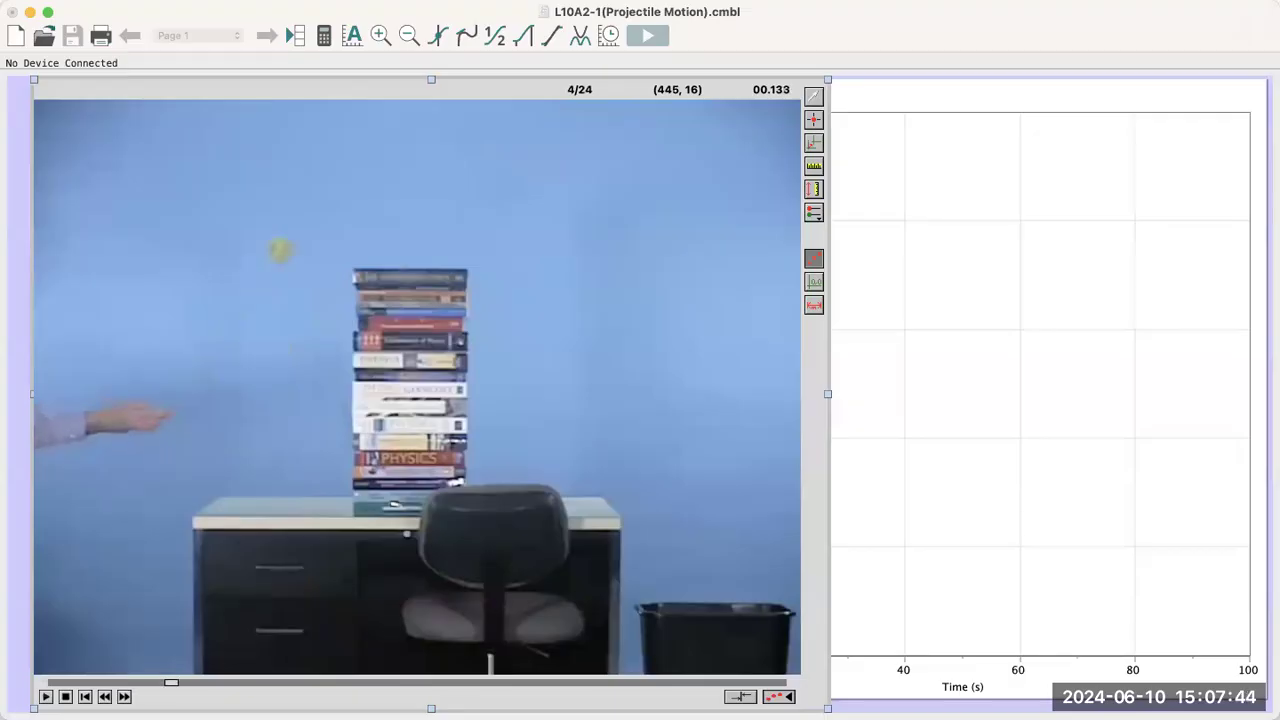
{"action": "left_click", "coordinate": [124, 697]}
{"action": "left_click", "coordinate": [124, 697]}
{"action": "left_click", "coordinate": [124, 697]}
{"action": "left_click", "coordinate": [124, 697]}
{"action": "left_click", "coordinate": [124, 697]}
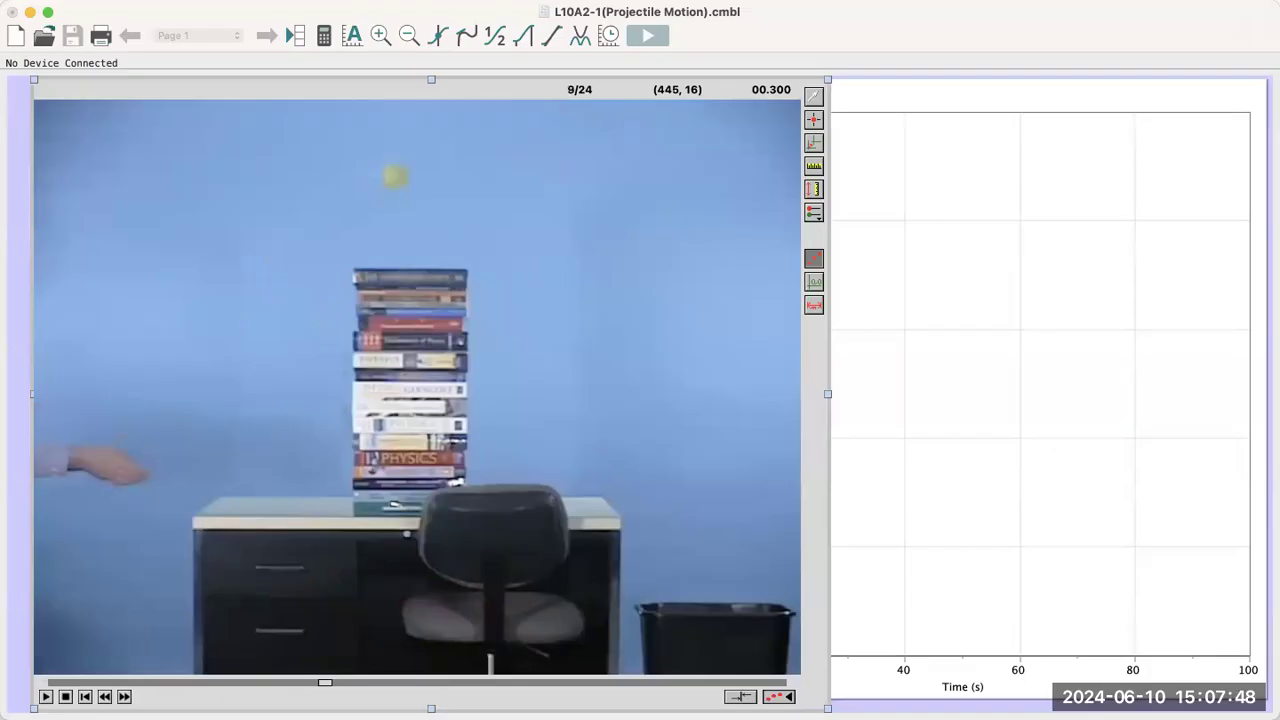
Step: Step the movie backward and forward among its early frames to examine the ball's motion, and return to the first frame
{"action": "left_click", "coordinate": [105, 697]}
{"action": "left_click", "coordinate": [105, 697]}
{"action": "left_click", "coordinate": [105, 697]}
{"action": "left_click", "coordinate": [105, 697]}
{"action": "left_click", "coordinate": [105, 697]}
{"action": "left_click", "coordinate": [105, 697]}
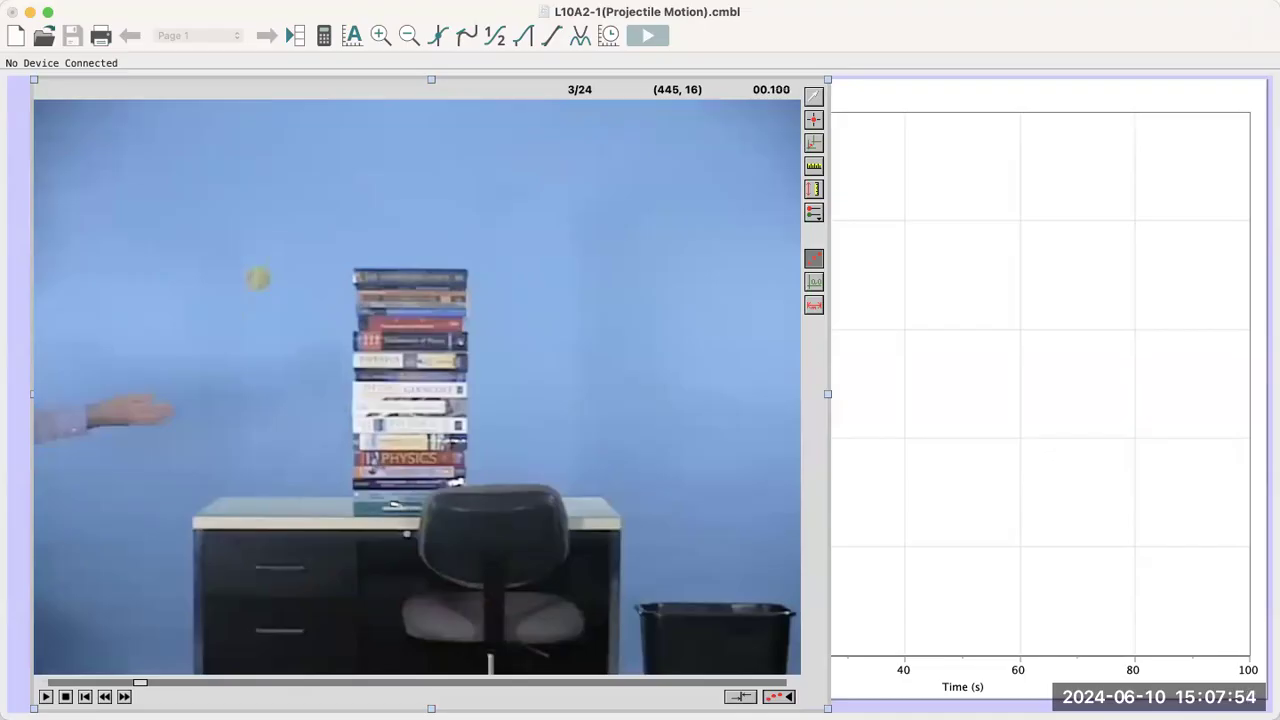
{"action": "left_click", "coordinate": [124, 697]}
{"action": "left_click", "coordinate": [124, 697]}
{"action": "left_click", "coordinate": [124, 697]}
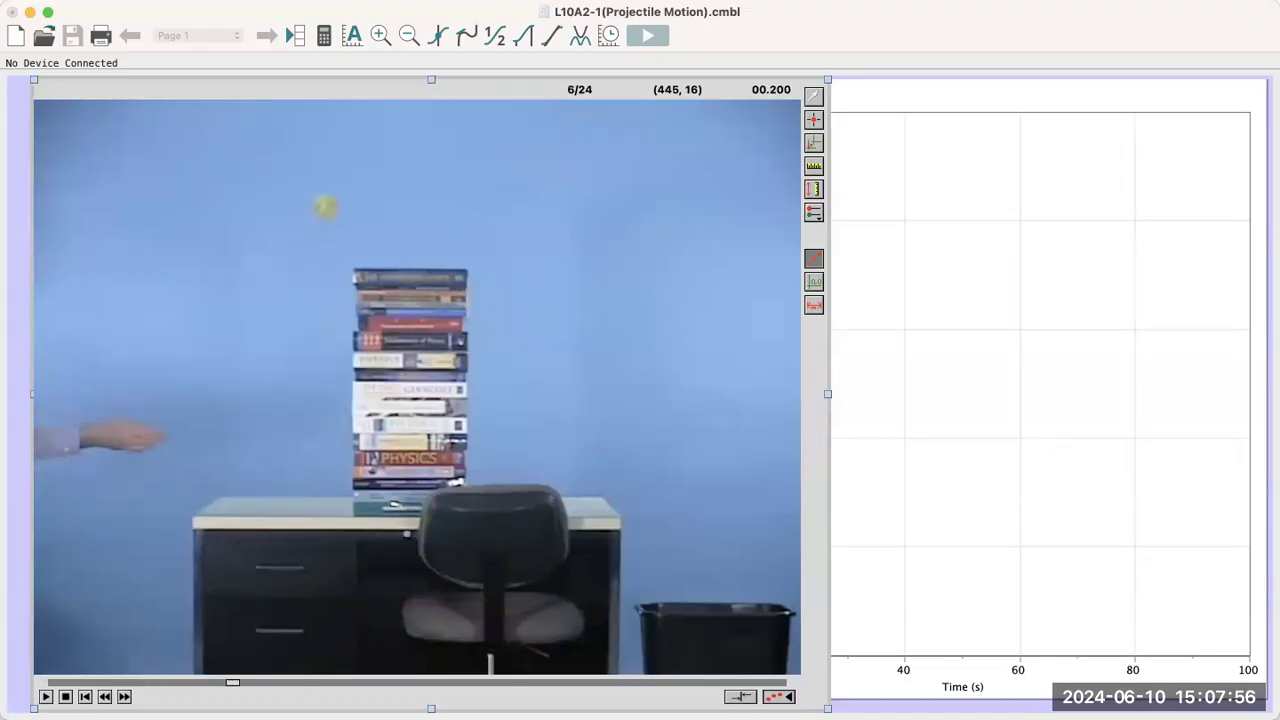
{"action": "left_click", "coordinate": [105, 697]}
{"action": "left_click", "coordinate": [105, 697]}
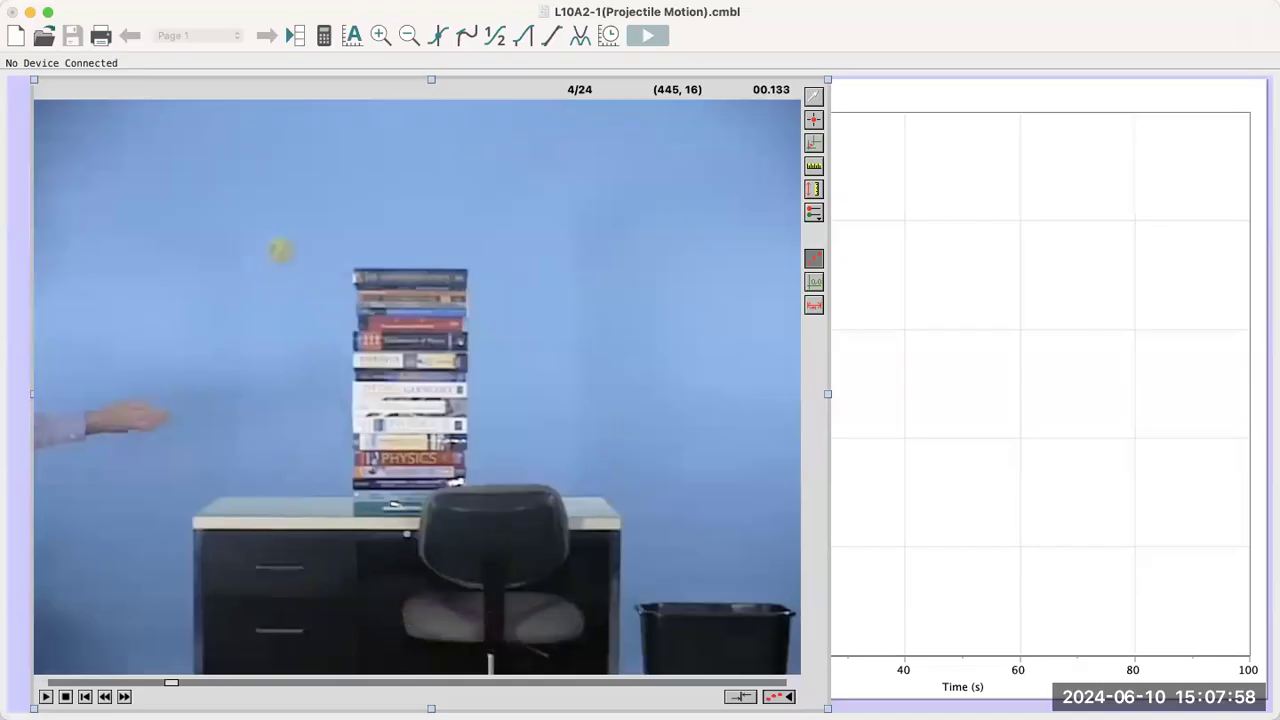
{"action": "left_click", "coordinate": [105, 697]}
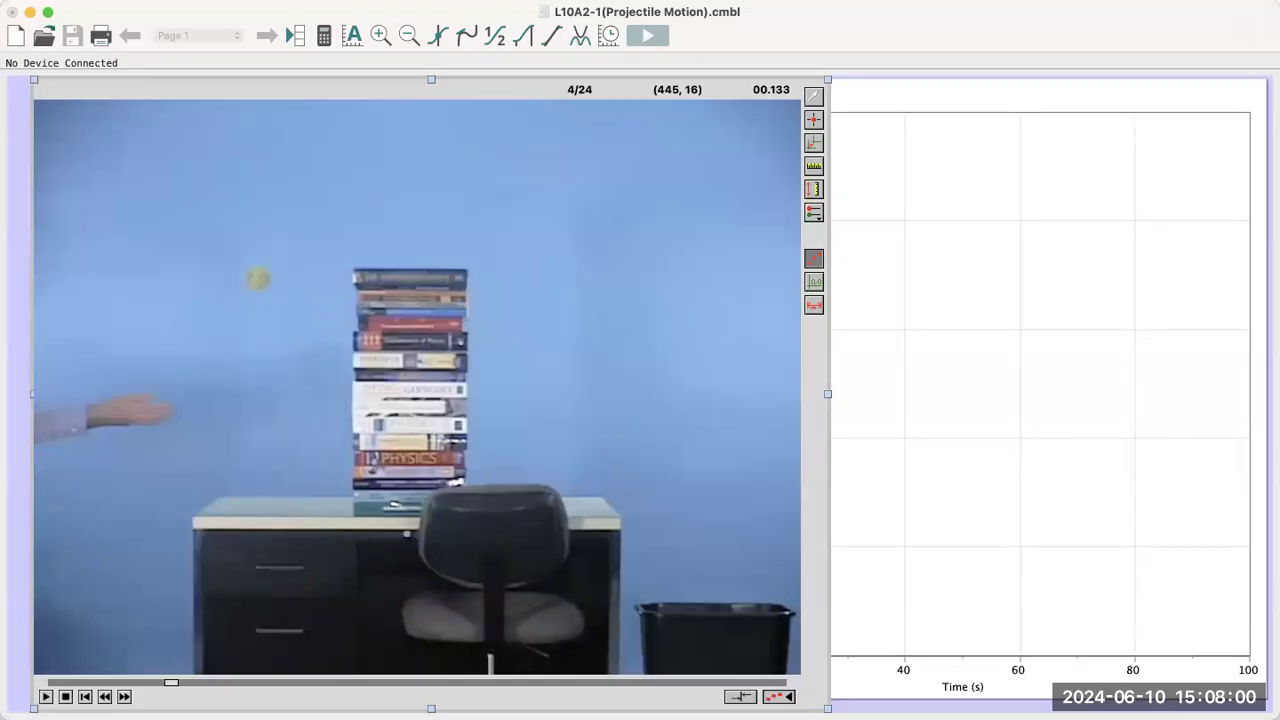
{"action": "left_click", "coordinate": [105, 697]}
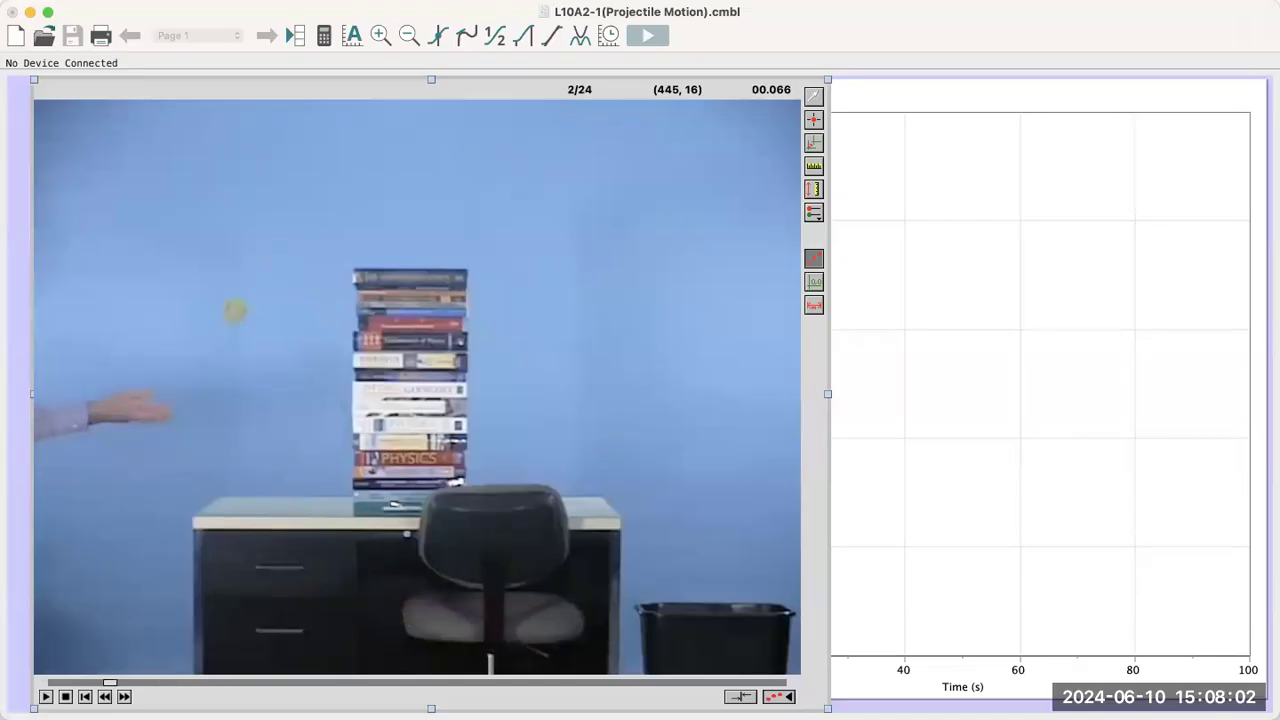
{"action": "left_click", "coordinate": [124, 697]}
{"action": "left_click", "coordinate": [124, 697]}
{"action": "left_click", "coordinate": [124, 697]}
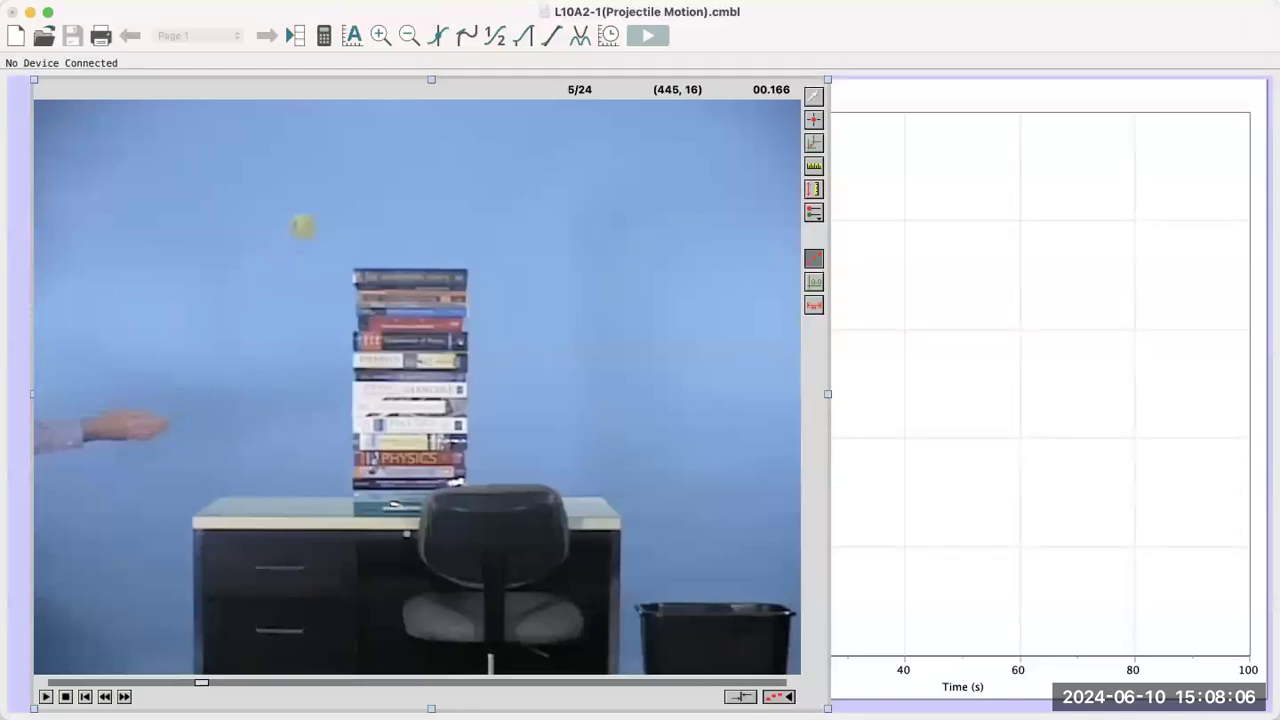
{"action": "left_click", "coordinate": [85, 697]}
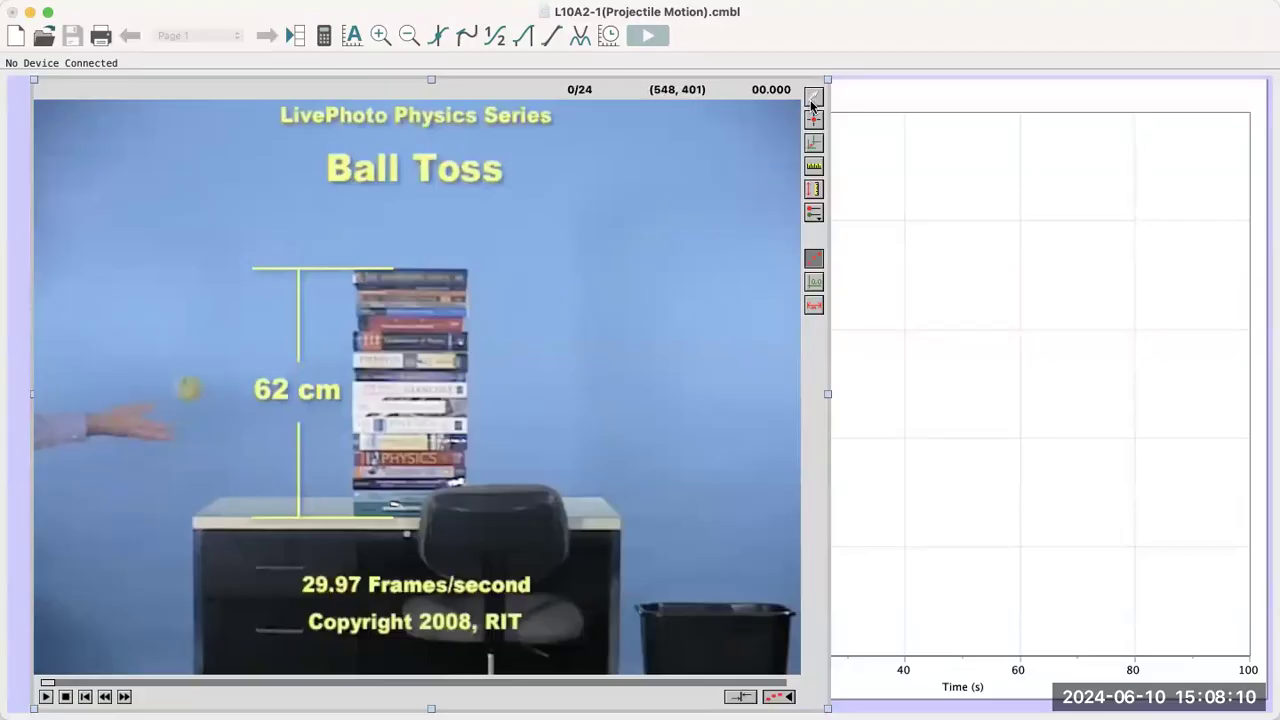
{"action": "left_click", "coordinate": [779, 697]}
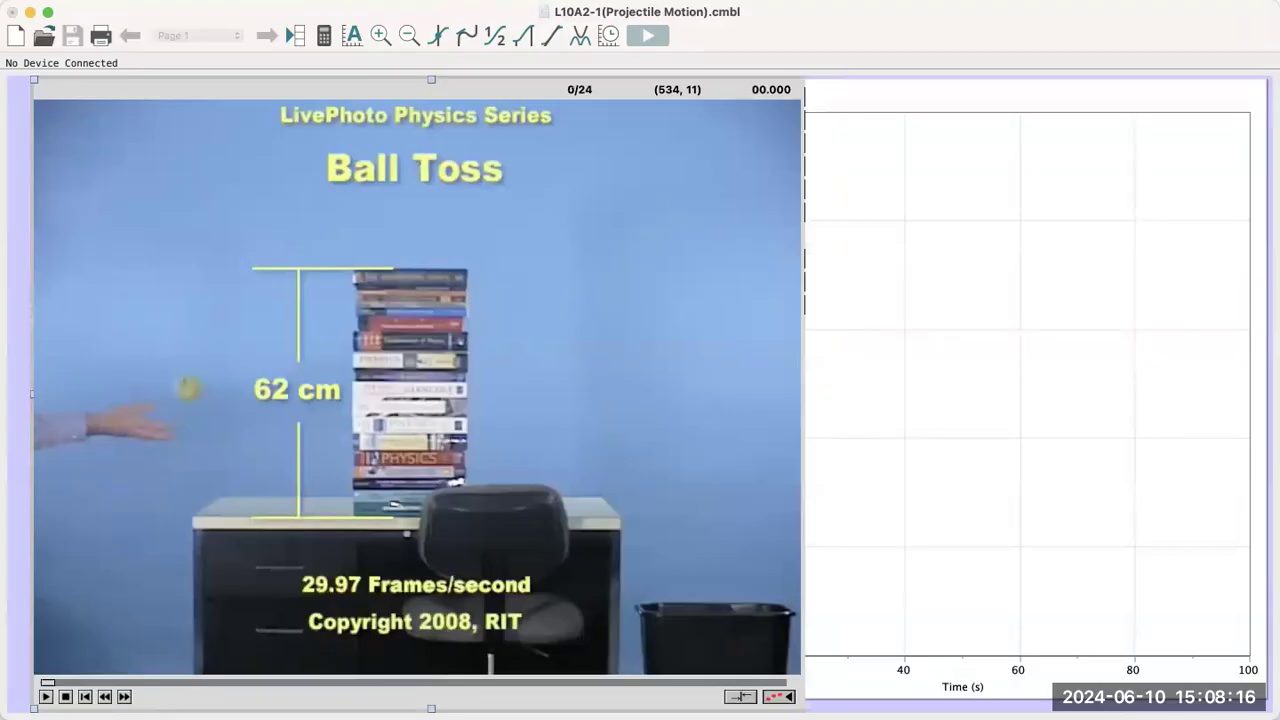
{"action": "left_click", "coordinate": [779, 697]}
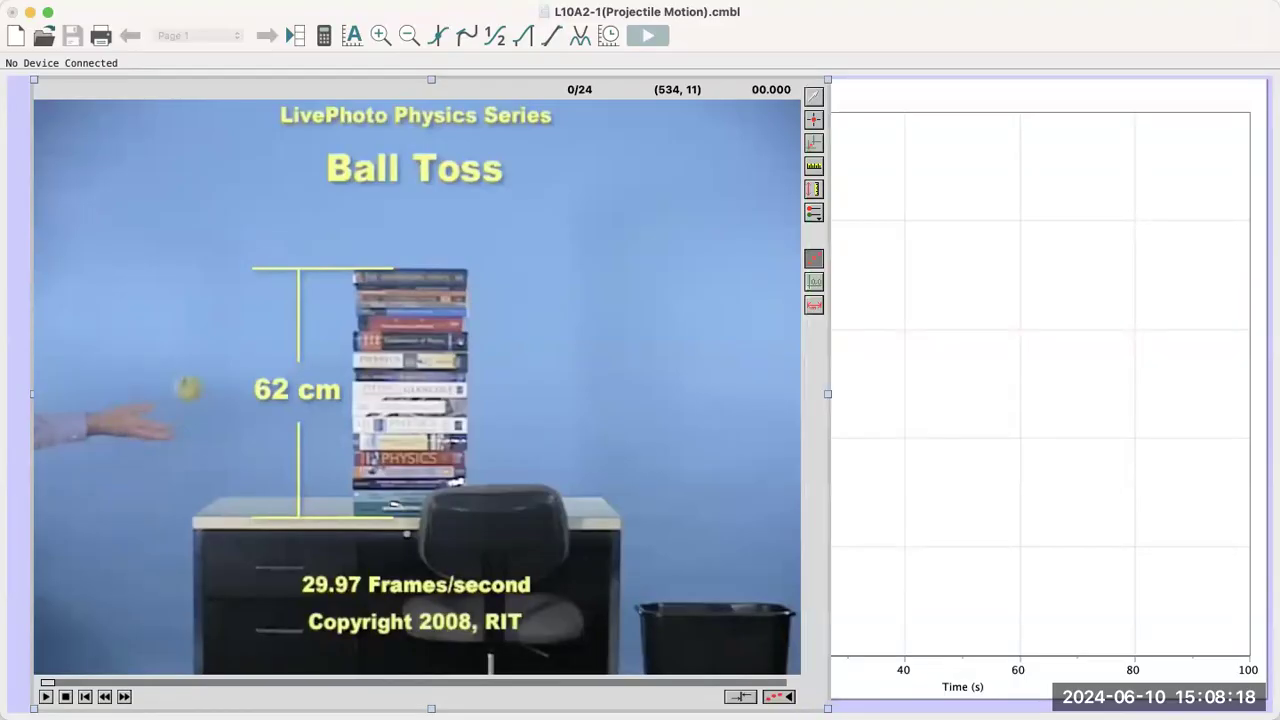
{"action": "left_click", "coordinate": [779, 697]}
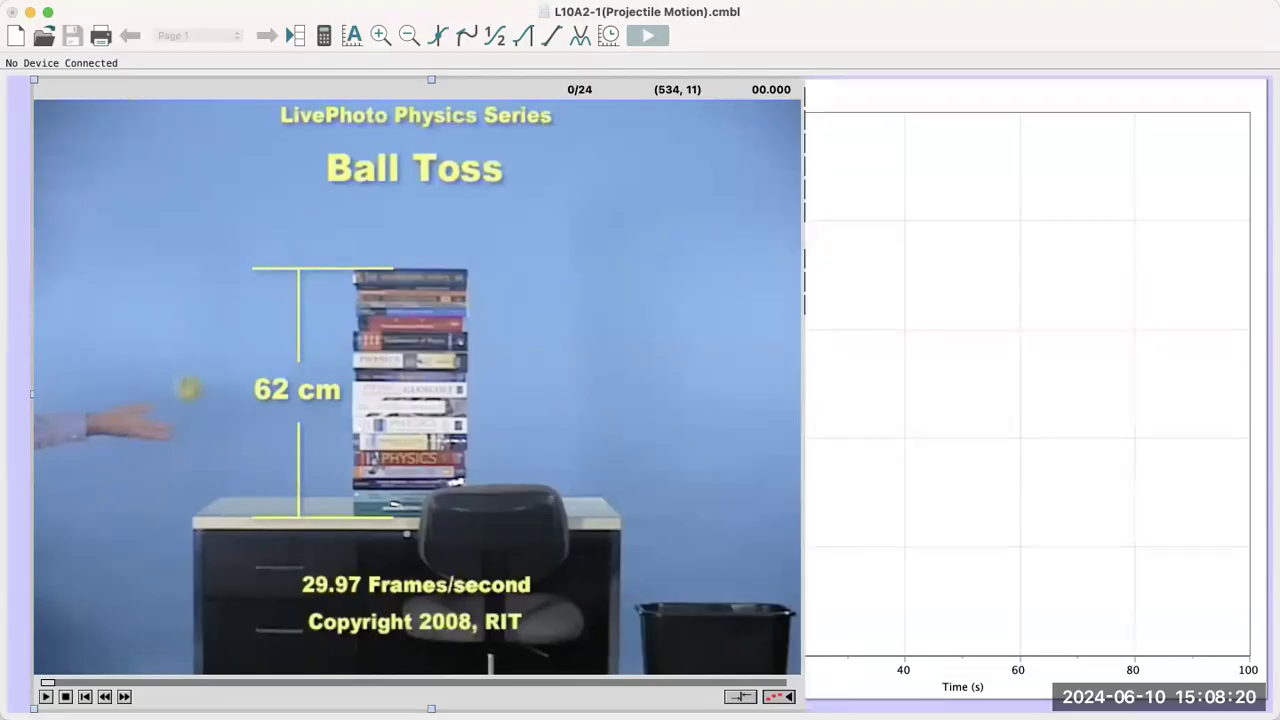
{"action": "left_click", "coordinate": [779, 697]}
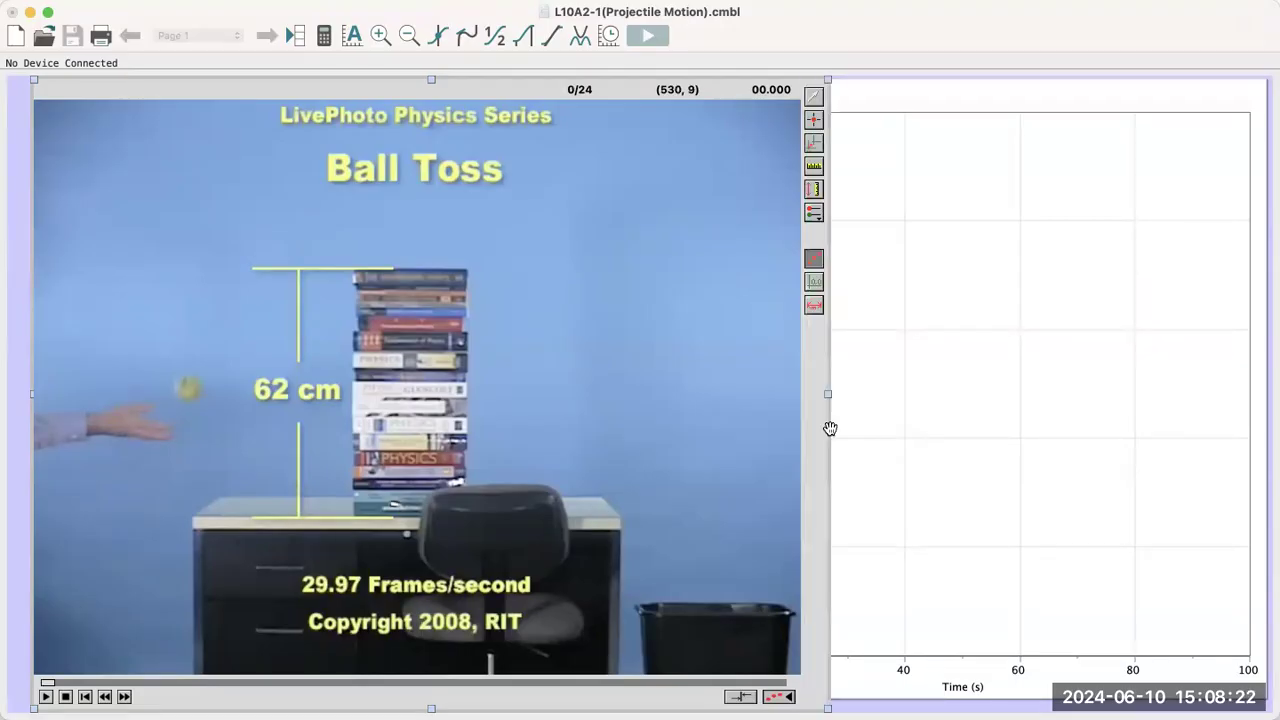
Step: Add two trial points on the wall between the ball's path and the stack of books
{"action": "left_click", "coordinate": [812, 97]}
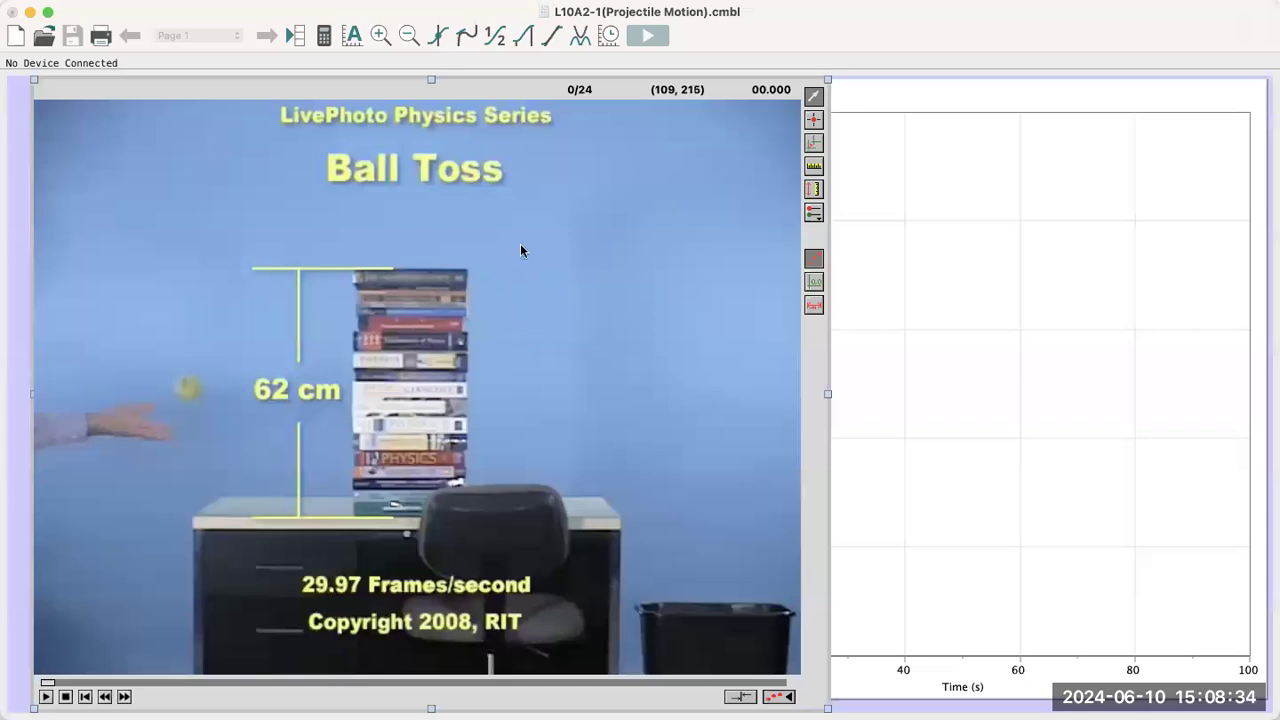
{"action": "left_click", "coordinate": [813, 120]}
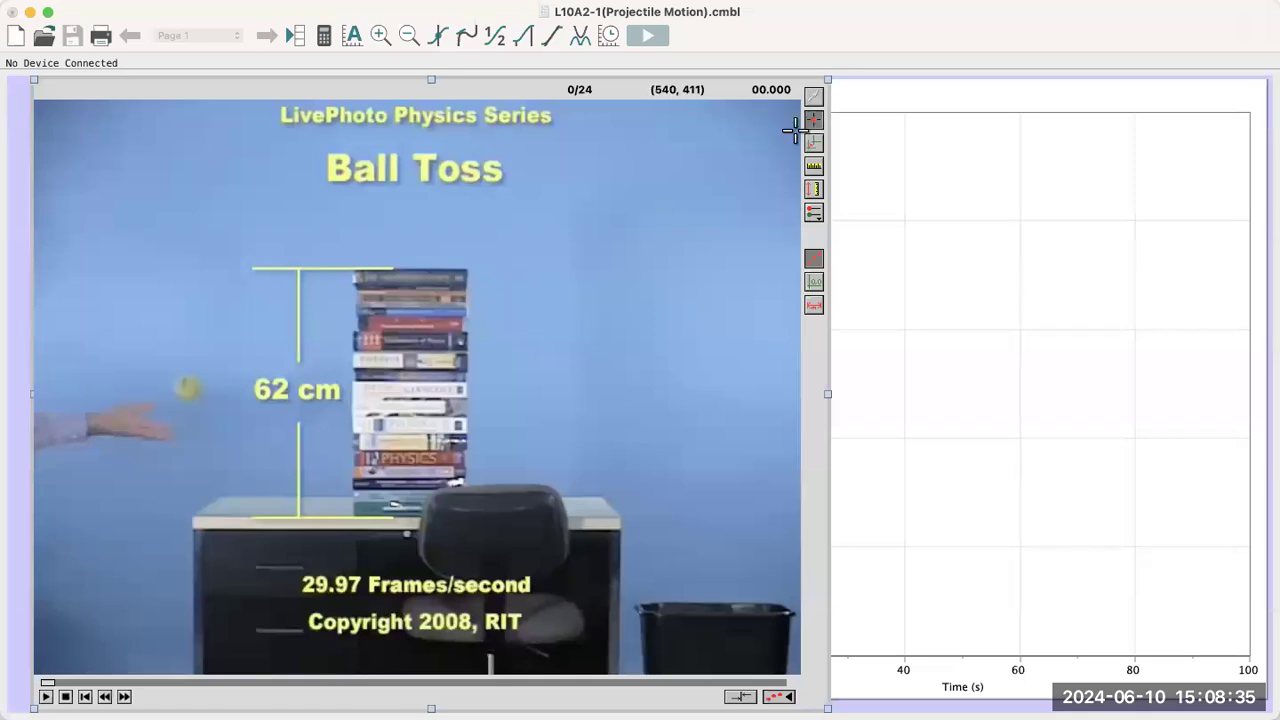
{"action": "left_click", "coordinate": [336, 300]}
{"action": "left_click", "coordinate": [273, 267]}
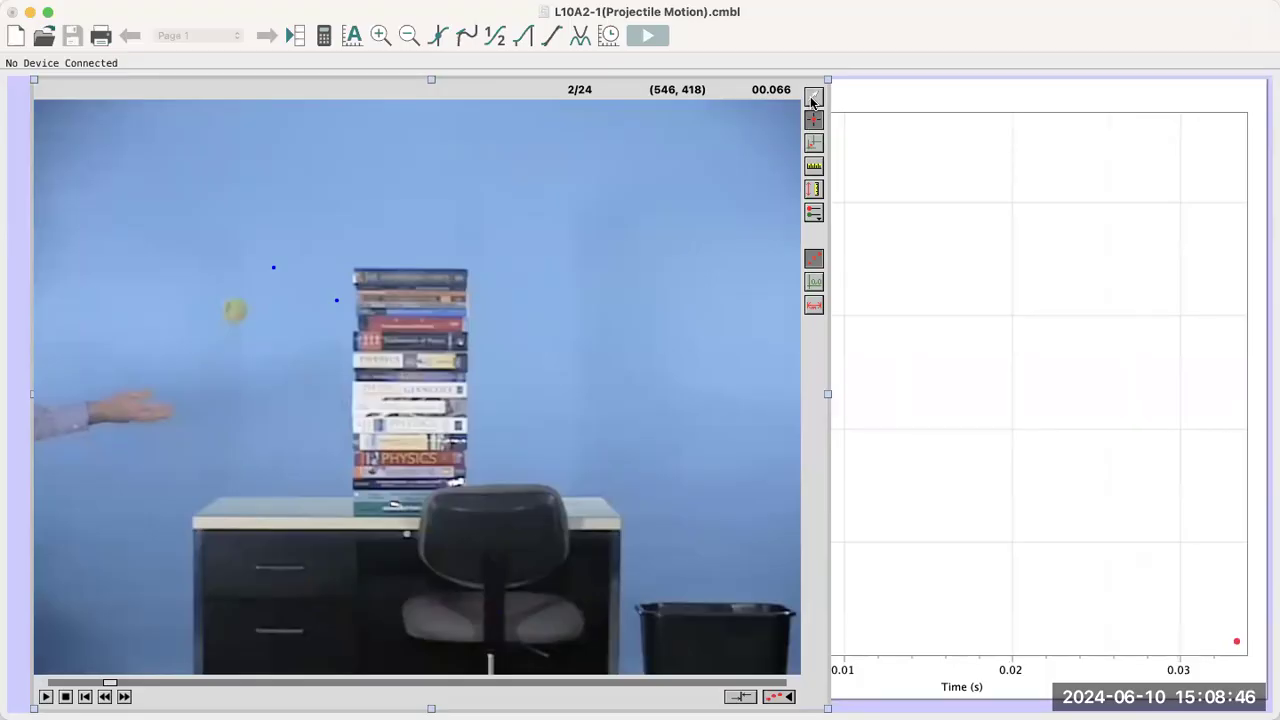
Step: Delete the two trial points from the movie
{"action": "left_click", "coordinate": [811, 98]}
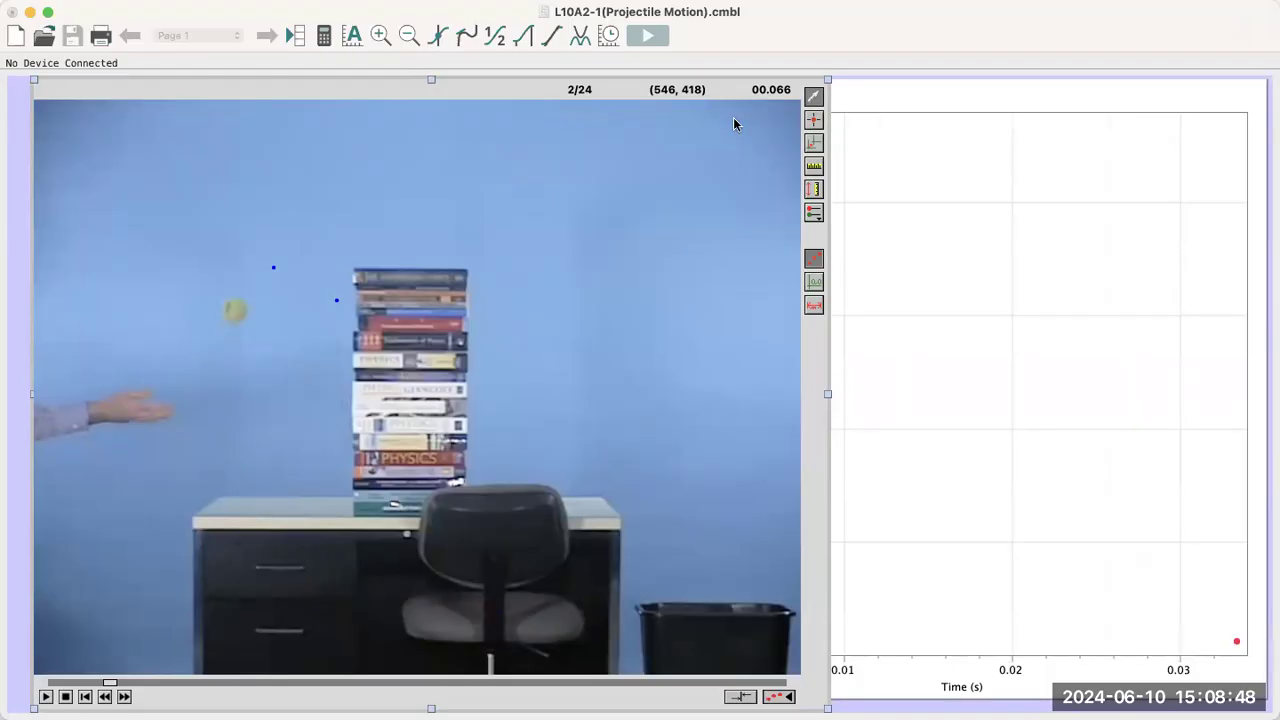
{"action": "left_click", "coordinate": [273, 267]}
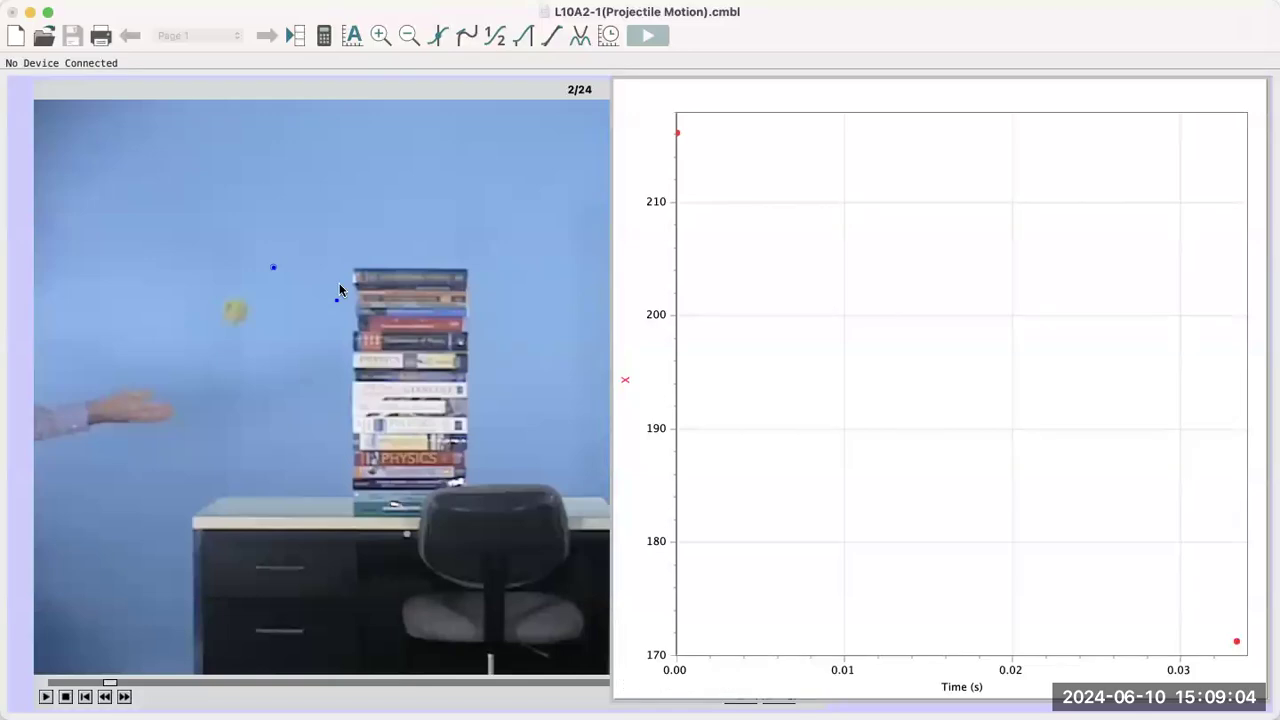
{"action": "left_click", "coordinate": [325, 245]}
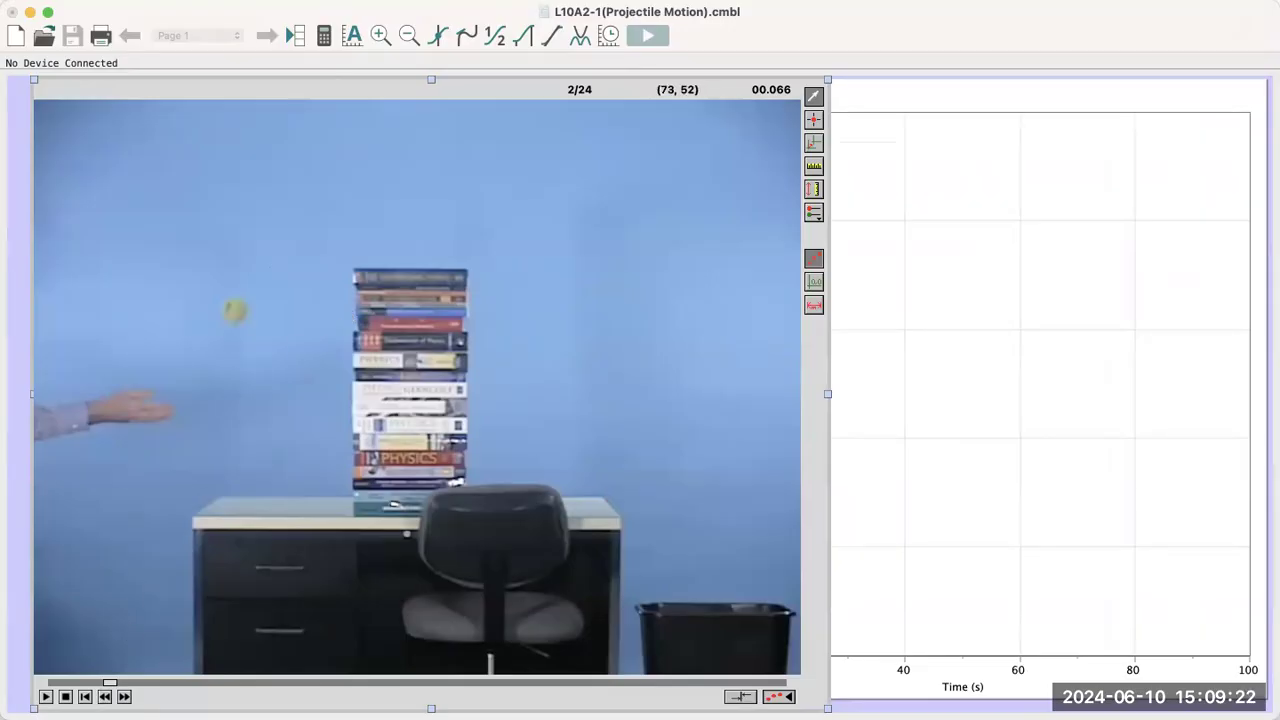
Step: Rewind the Ball Toss movie to its first frame, leaving the movie options as they are
{"action": "double_click", "coordinate": [104, 697]}
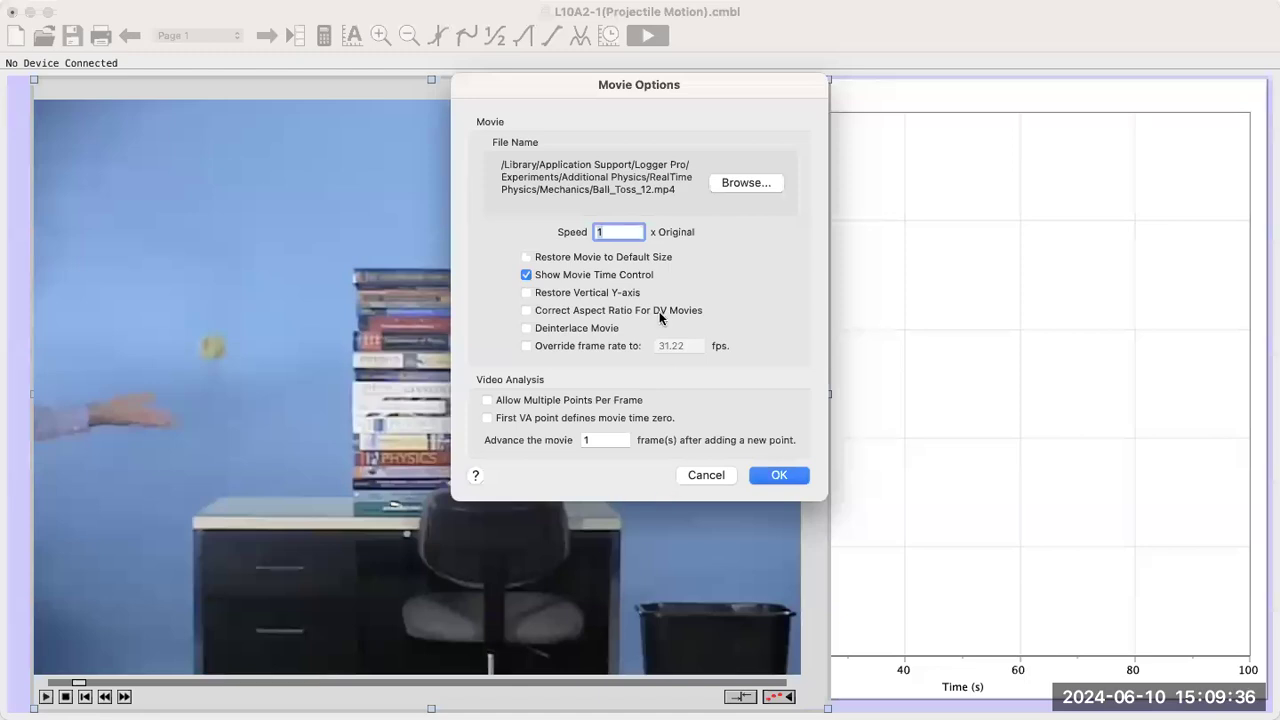
{"action": "left_click", "coordinate": [700, 475]}
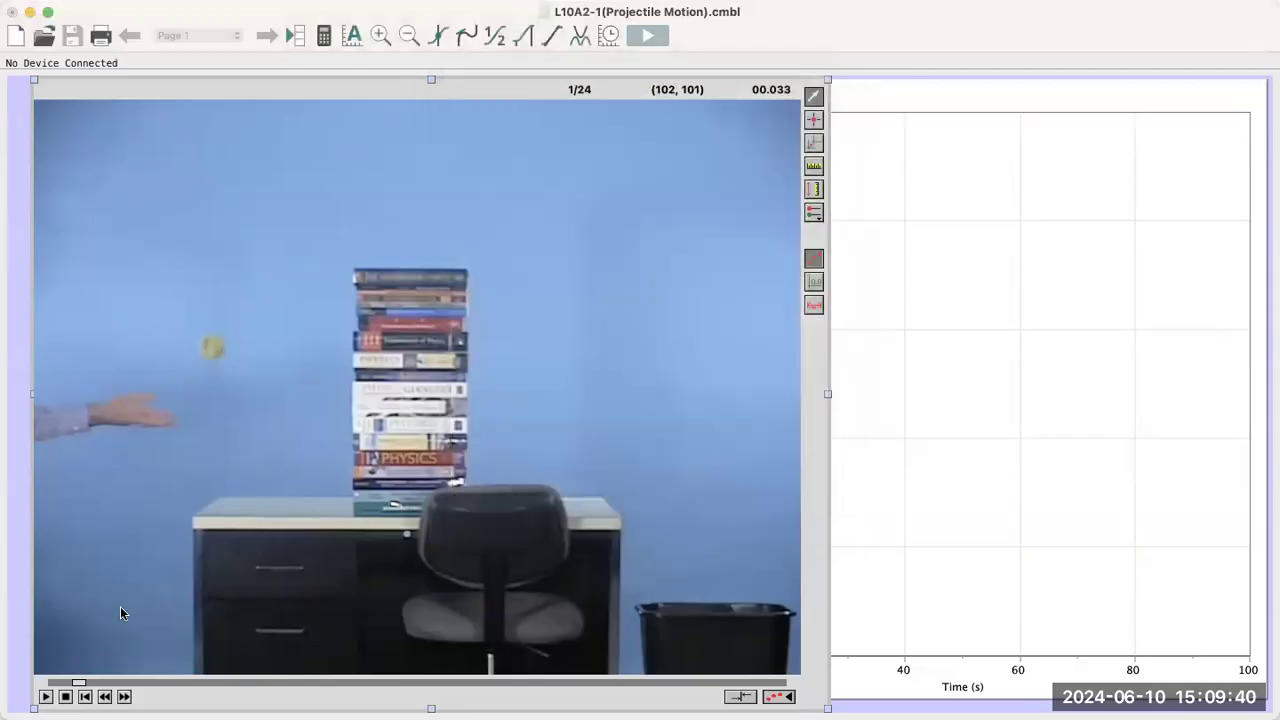
{"action": "left_click", "coordinate": [86, 697]}
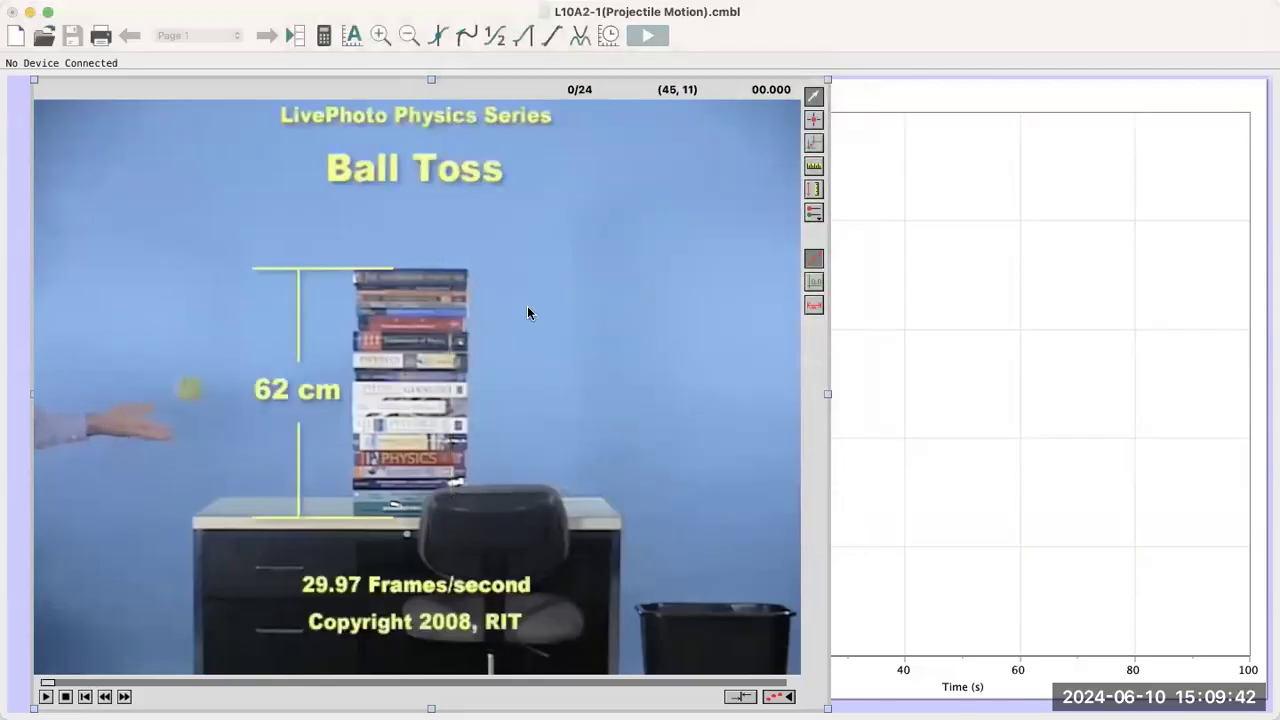
Step: Place the coordinate origin at the bottom edge of the ball in the first frame
{"action": "left_click", "coordinate": [812, 124]}
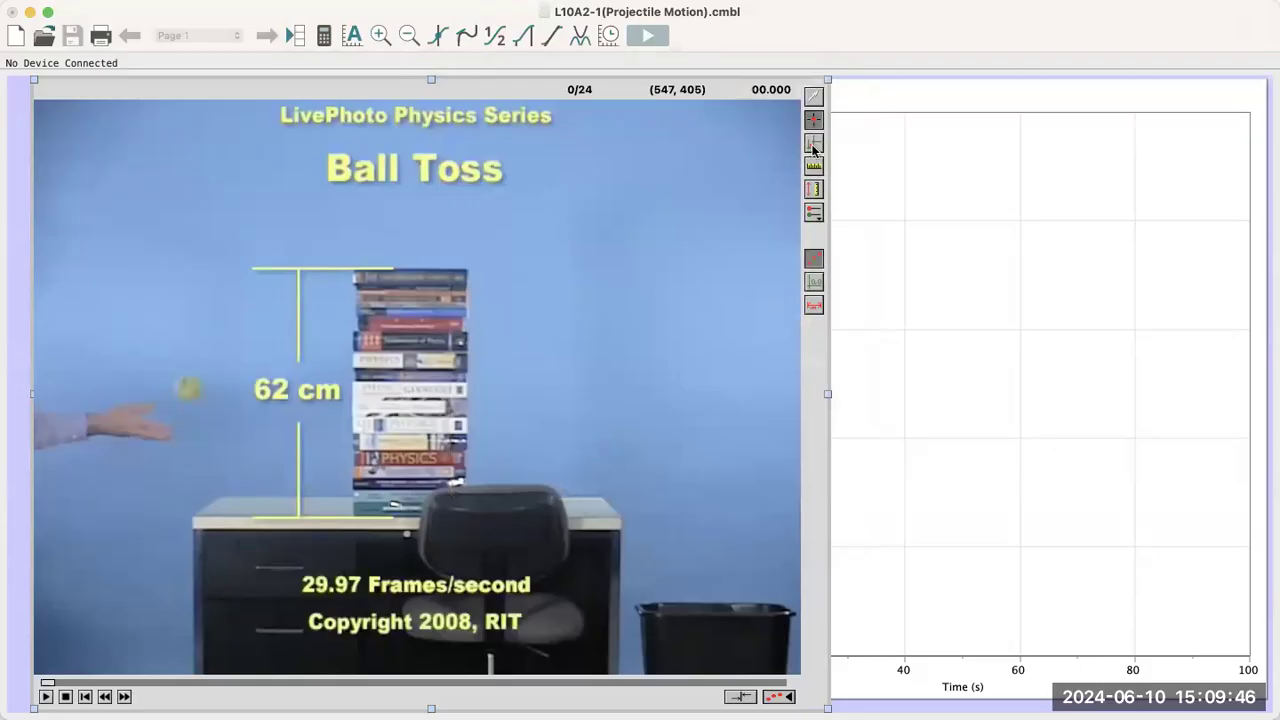
{"action": "left_click", "coordinate": [812, 146]}
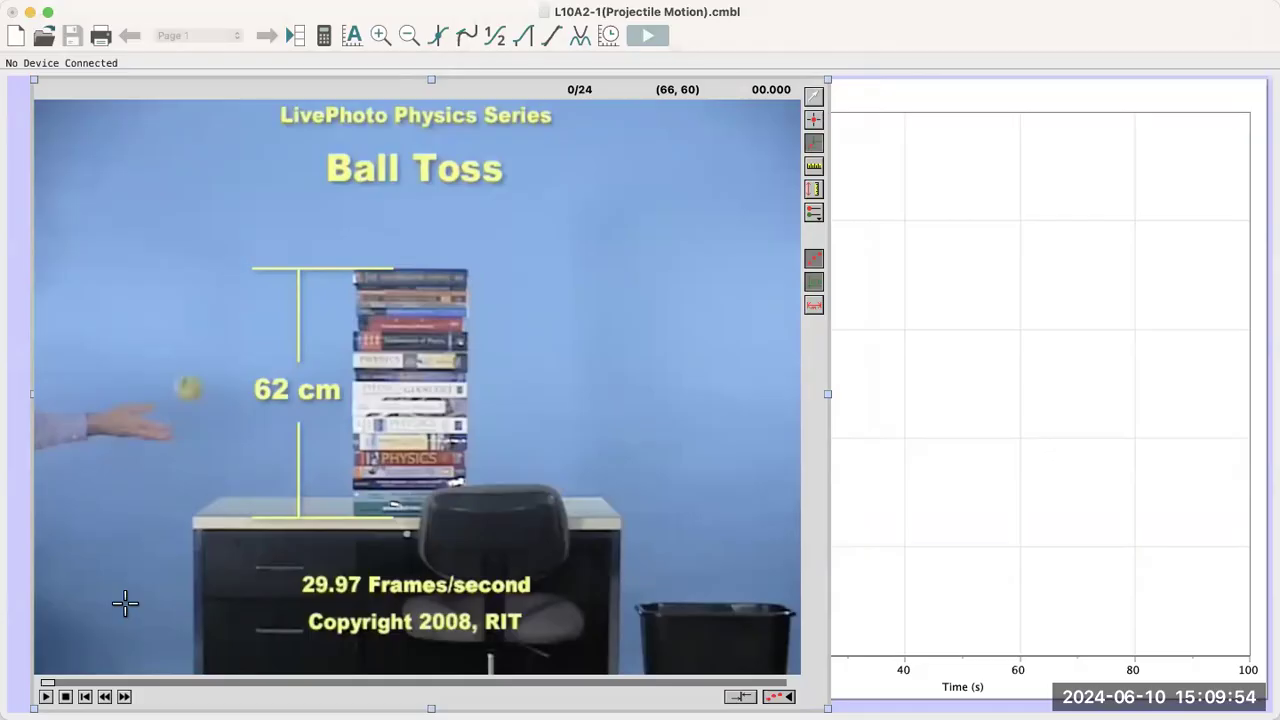
{"action": "left_click", "coordinate": [38, 670]}
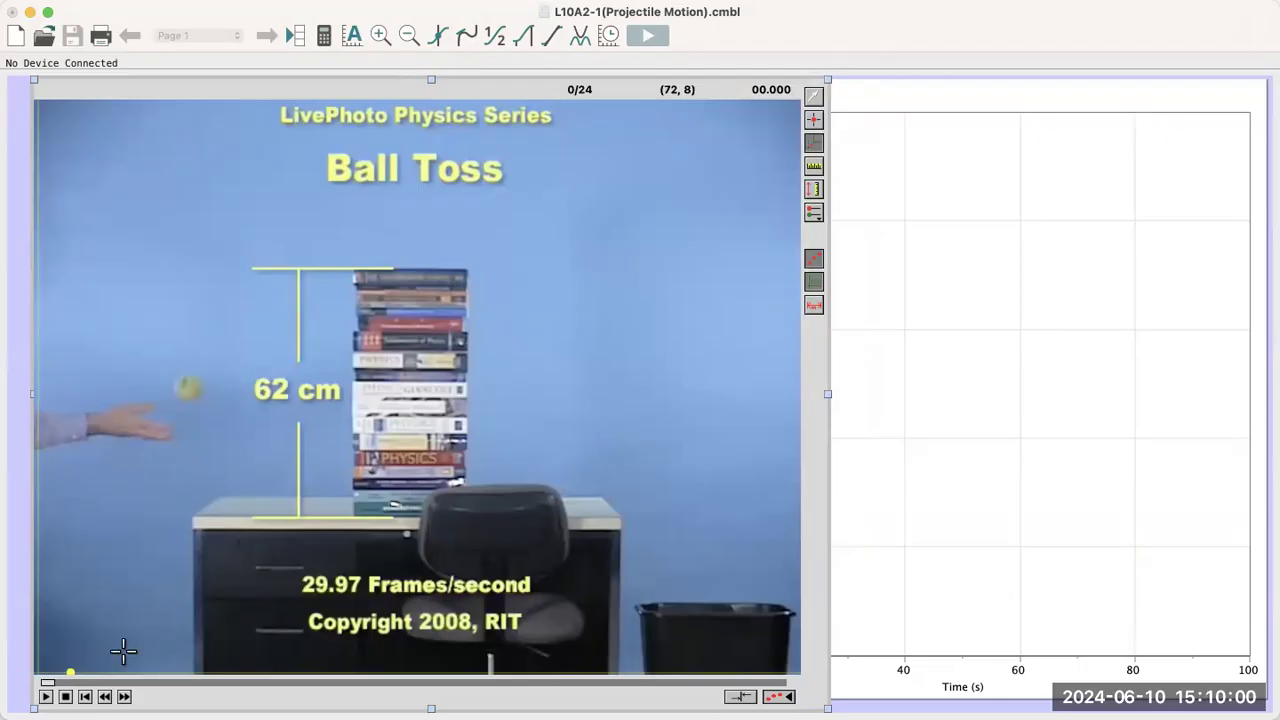
{"action": "left_click", "coordinate": [186, 398]}
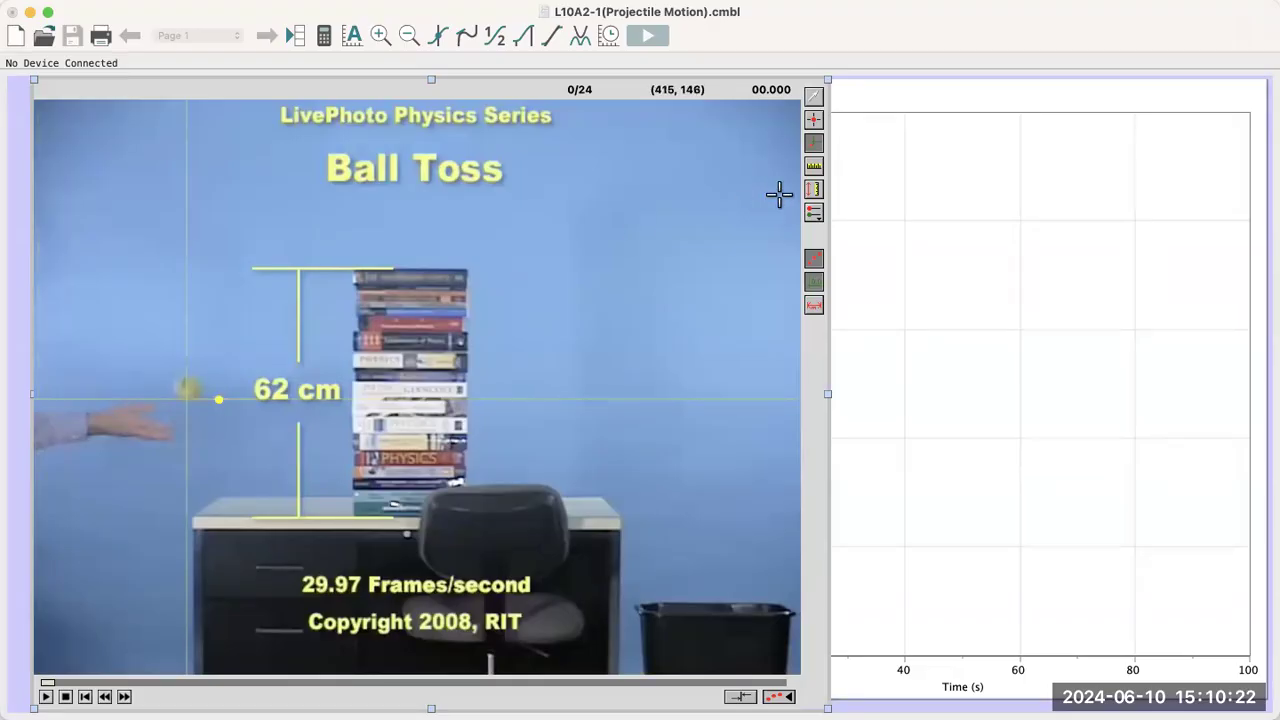
Step: Set the movie scale by spanning the yellow height bar beside the books and defining that distance as 62 cm
{"action": "left_click", "coordinate": [976, 92]}
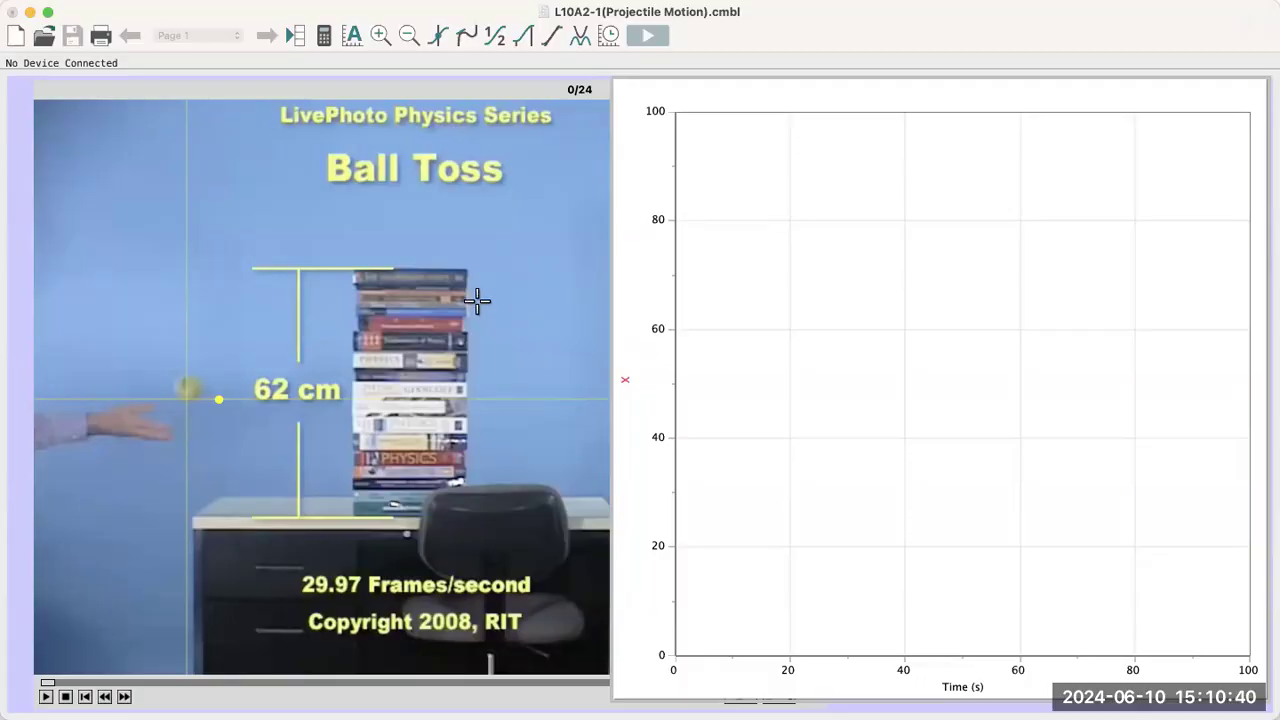
{"action": "left_click", "coordinate": [516, 110]}
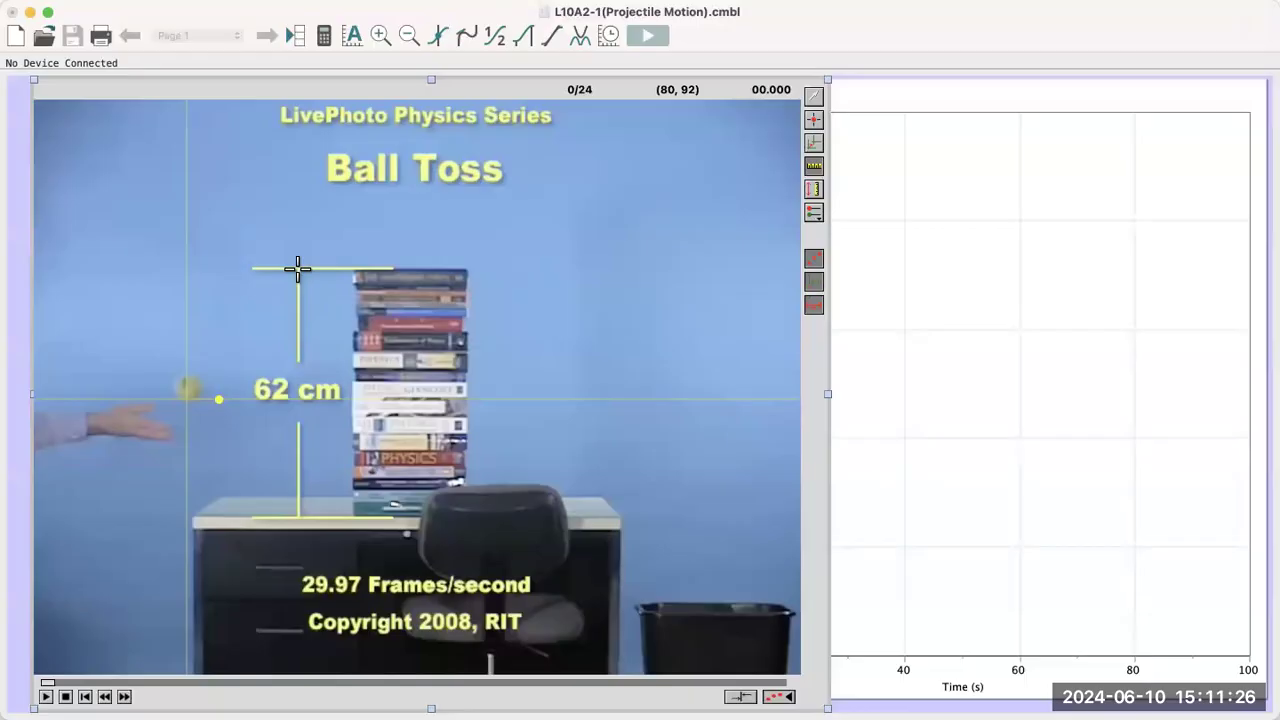
{"action": "left_click_drag", "start_coordinate": [294, 370], "coordinate": [298, 516]}
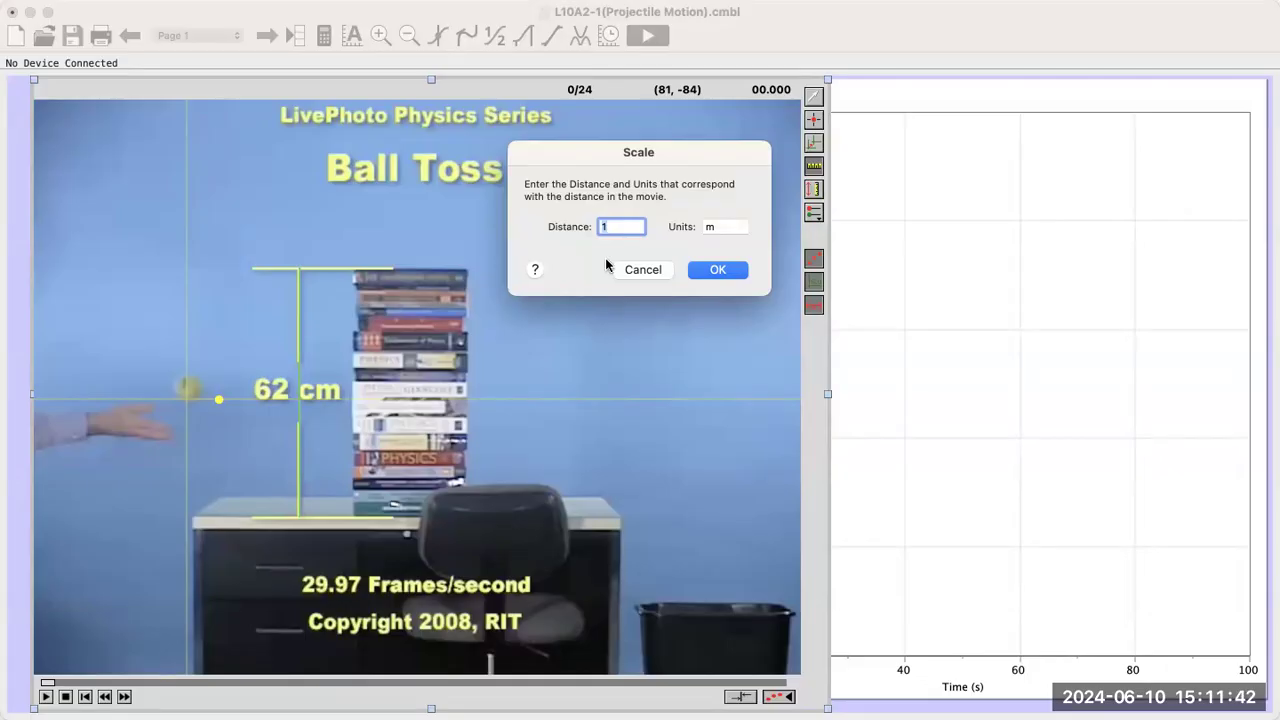
{"action": "type", "text": "62"}
{"action": "key", "text": "Tab"}
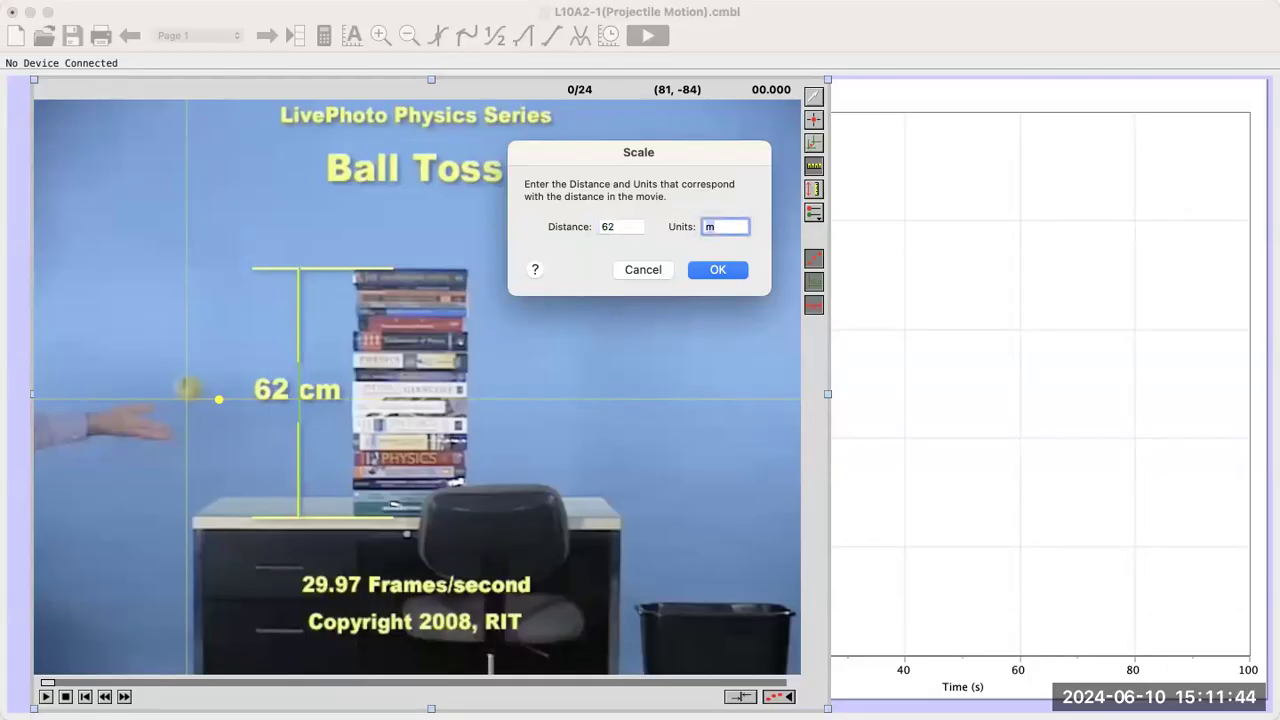
{"action": "key", "text": "BackSpace"}
{"action": "type", "text": "cm"}
{"action": "left_click", "coordinate": [728, 265]}
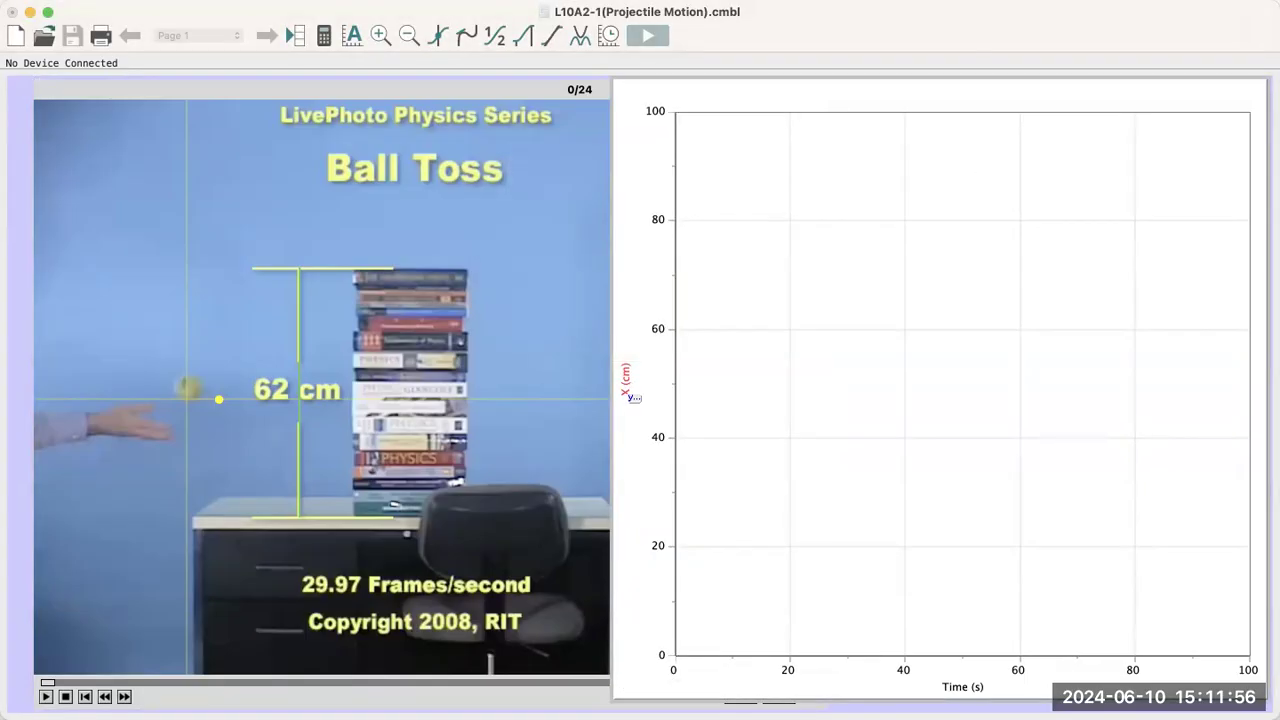
Step: Track the ball by marking its bottom edge frame by frame, from the first frame until it nears the waste bin
{"action": "left_click", "coordinate": [448, 340]}
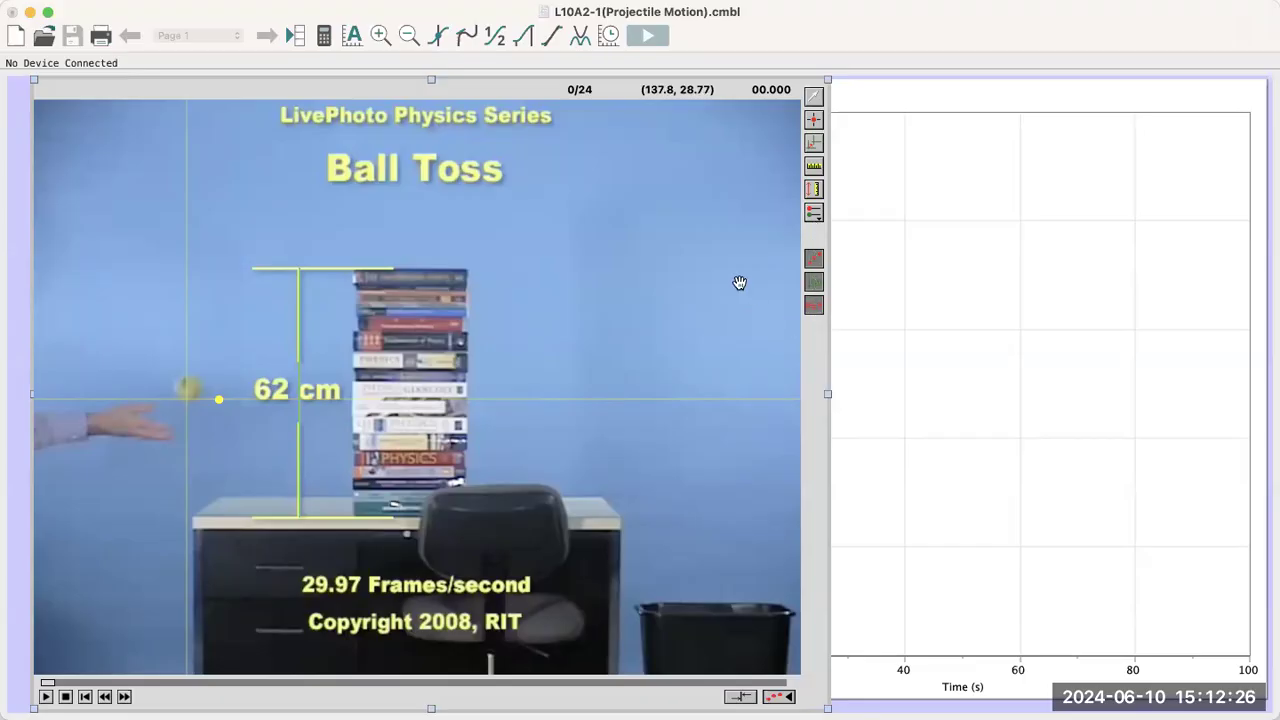
{"action": "left_click", "coordinate": [810, 122]}
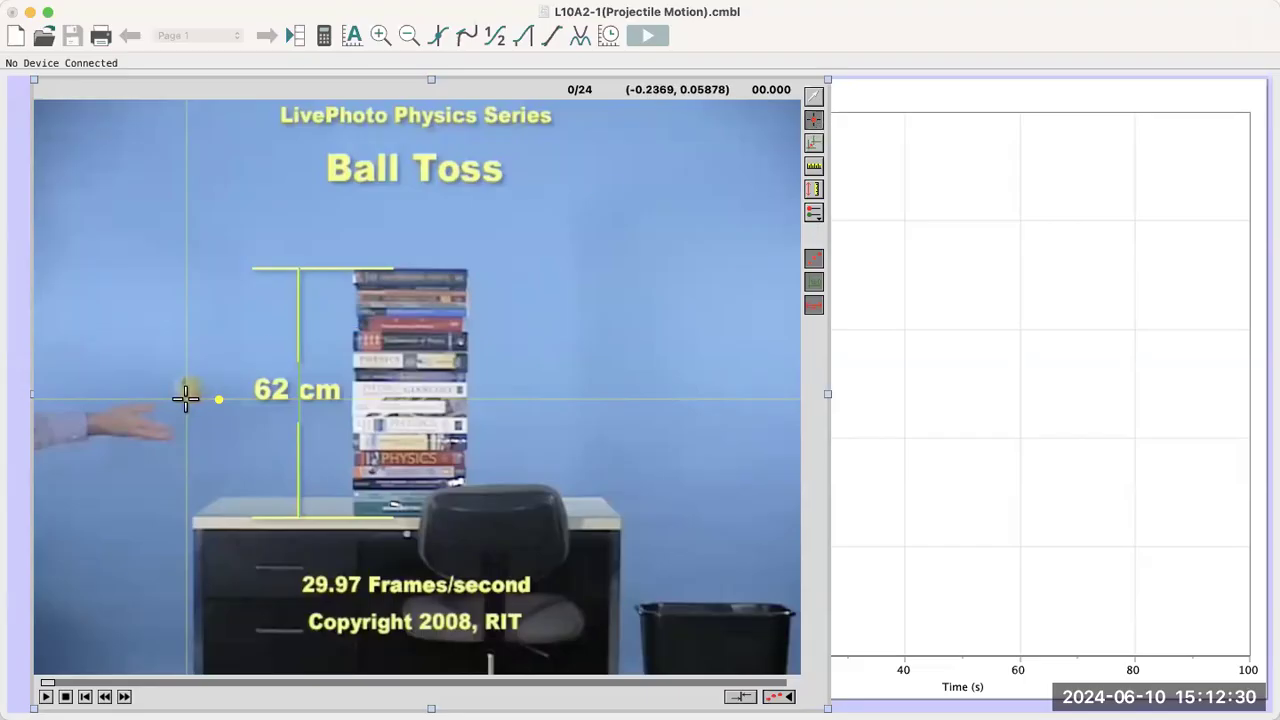
{"action": "left_click", "coordinate": [185, 397]}
{"action": "left_click", "coordinate": [211, 357]}
{"action": "left_click", "coordinate": [235, 318]}
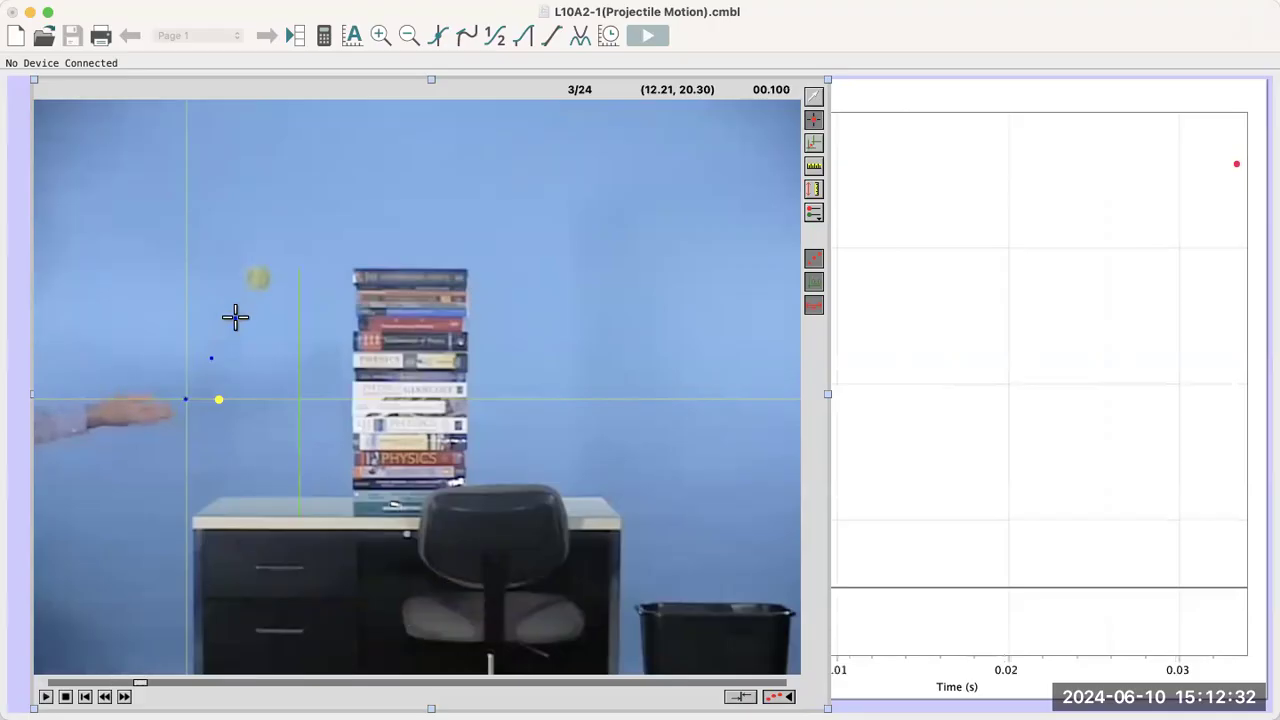
{"action": "left_click", "coordinate": [262, 280]}
{"action": "left_click", "coordinate": [289, 249]}
{"action": "left_click", "coordinate": [315, 222]}
{"action": "left_click", "coordinate": [333, 214]}
{"action": "left_click", "coordinate": [349, 206]}
{"action": "left_click", "coordinate": [375, 192]}
{"action": "left_click", "coordinate": [400, 185]}
{"action": "left_click", "coordinate": [420, 183]}
{"action": "left_click", "coordinate": [444, 189]}
{"action": "left_click", "coordinate": [465, 201]}
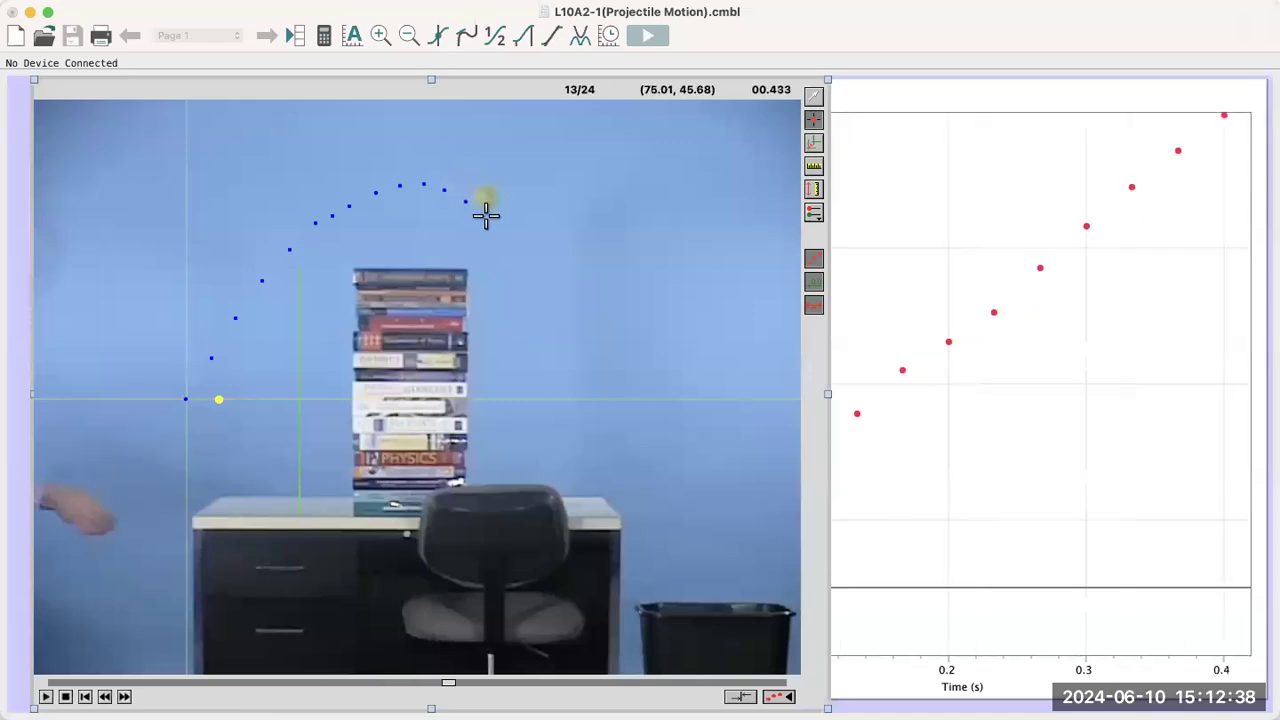
{"action": "left_click", "coordinate": [488, 215]}
{"action": "left_click", "coordinate": [509, 228]}
{"action": "left_click", "coordinate": [528, 248]}
{"action": "left_click", "coordinate": [546, 267]}
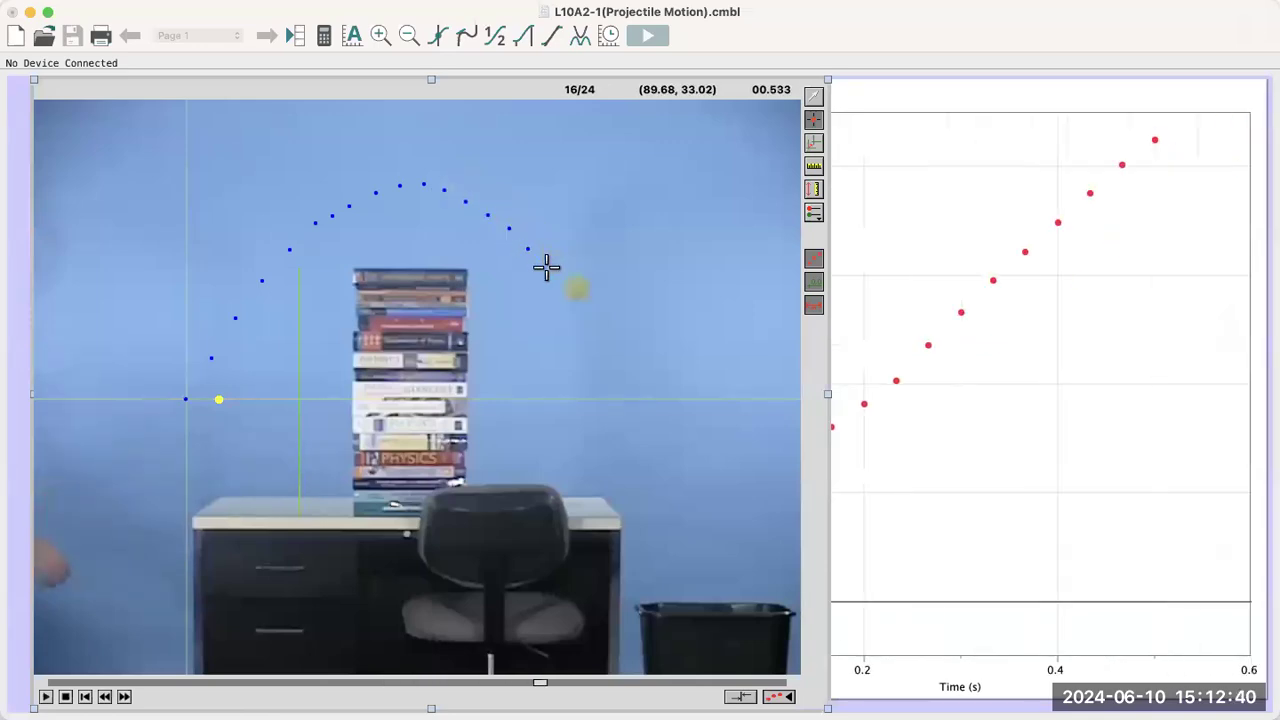
{"action": "left_click", "coordinate": [578, 297]}
{"action": "left_click", "coordinate": [604, 336]}
{"action": "left_click", "coordinate": [626, 374]}
{"action": "left_click", "coordinate": [649, 413]}
{"action": "left_click", "coordinate": [667, 456]}
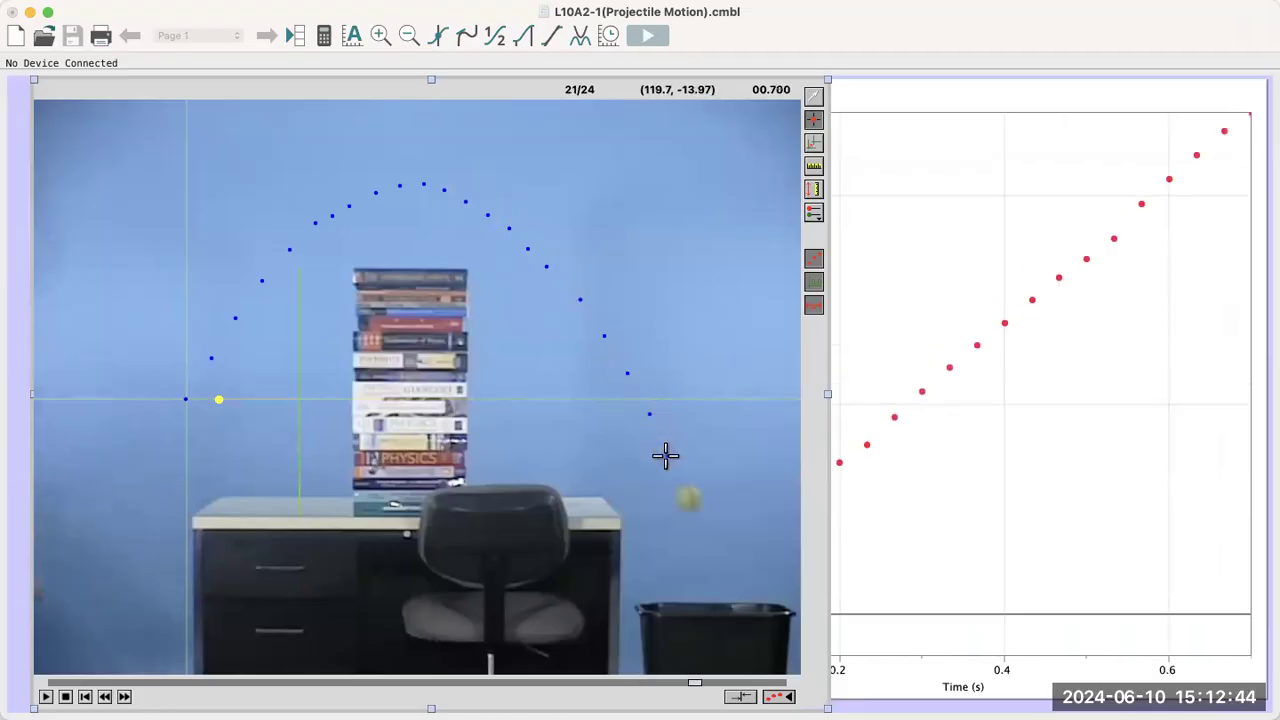
{"action": "left_click", "coordinate": [690, 513]}
{"action": "left_click", "coordinate": [712, 558]}
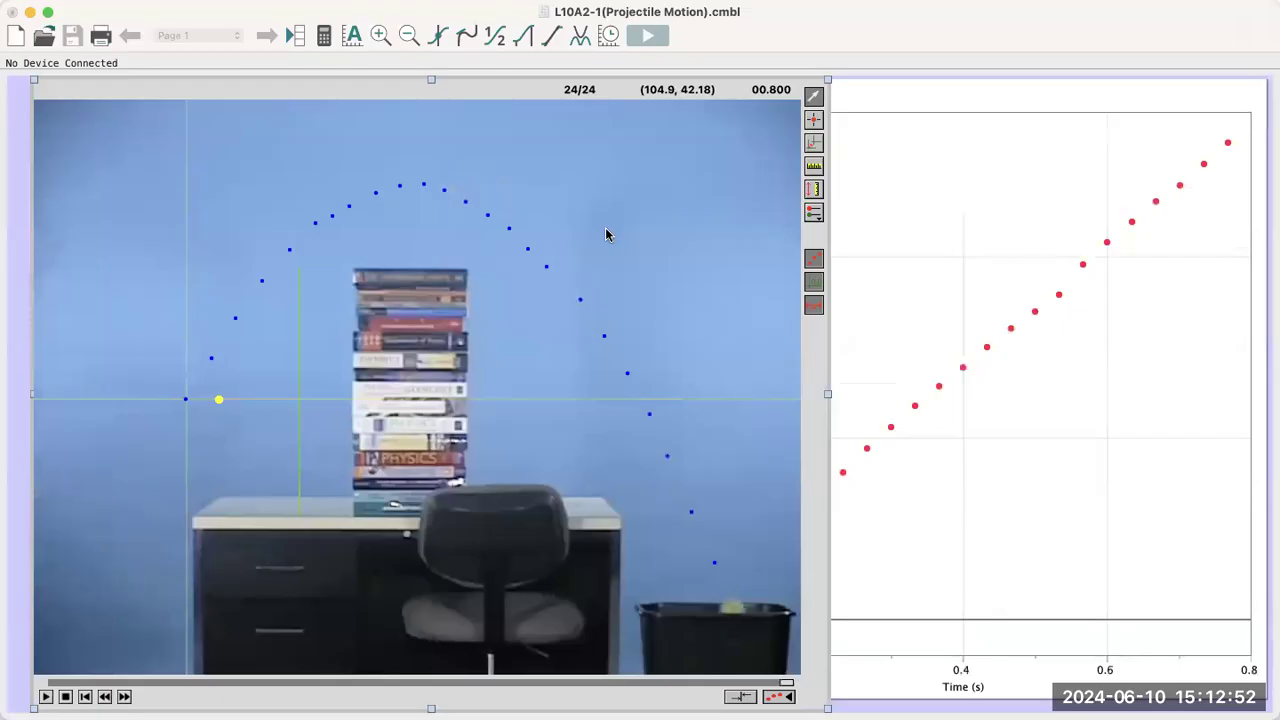
Step: Step the movie back to frame 16 and move that frame's tracked point onto the ball's bottom edge
{"action": "left_click", "coordinate": [906, 335]}
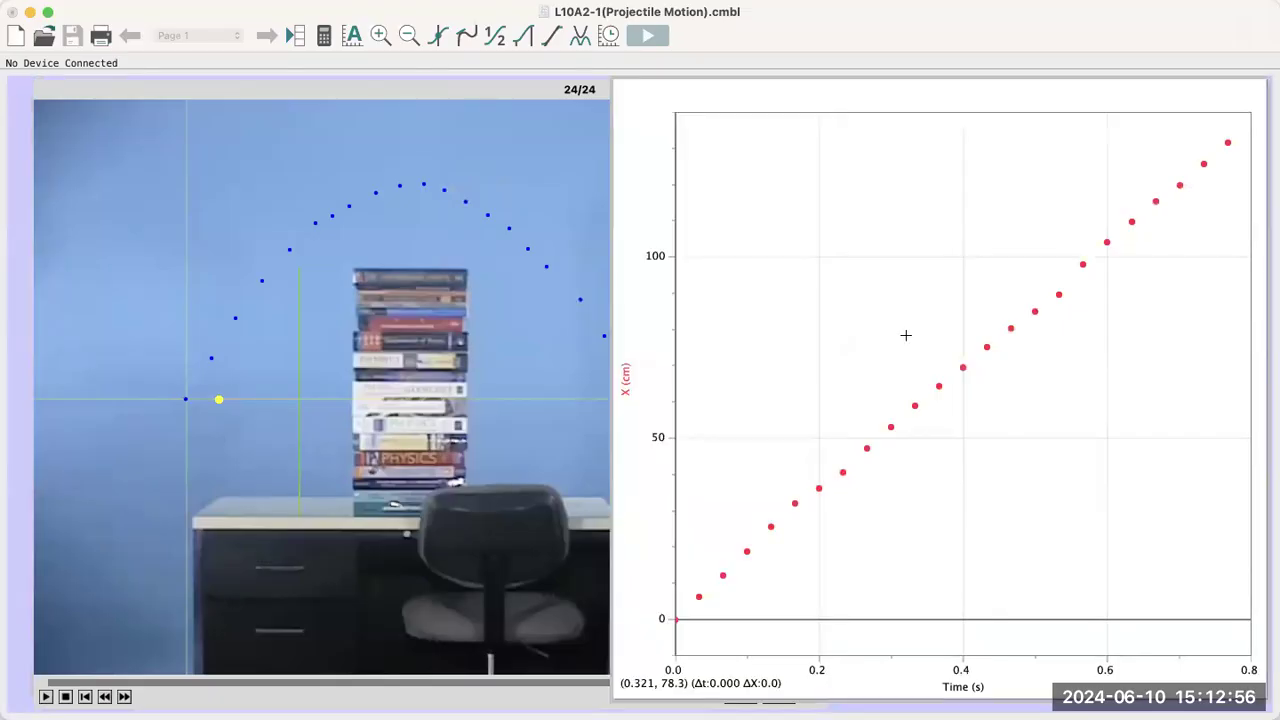
{"action": "left_click", "coordinate": [561, 245]}
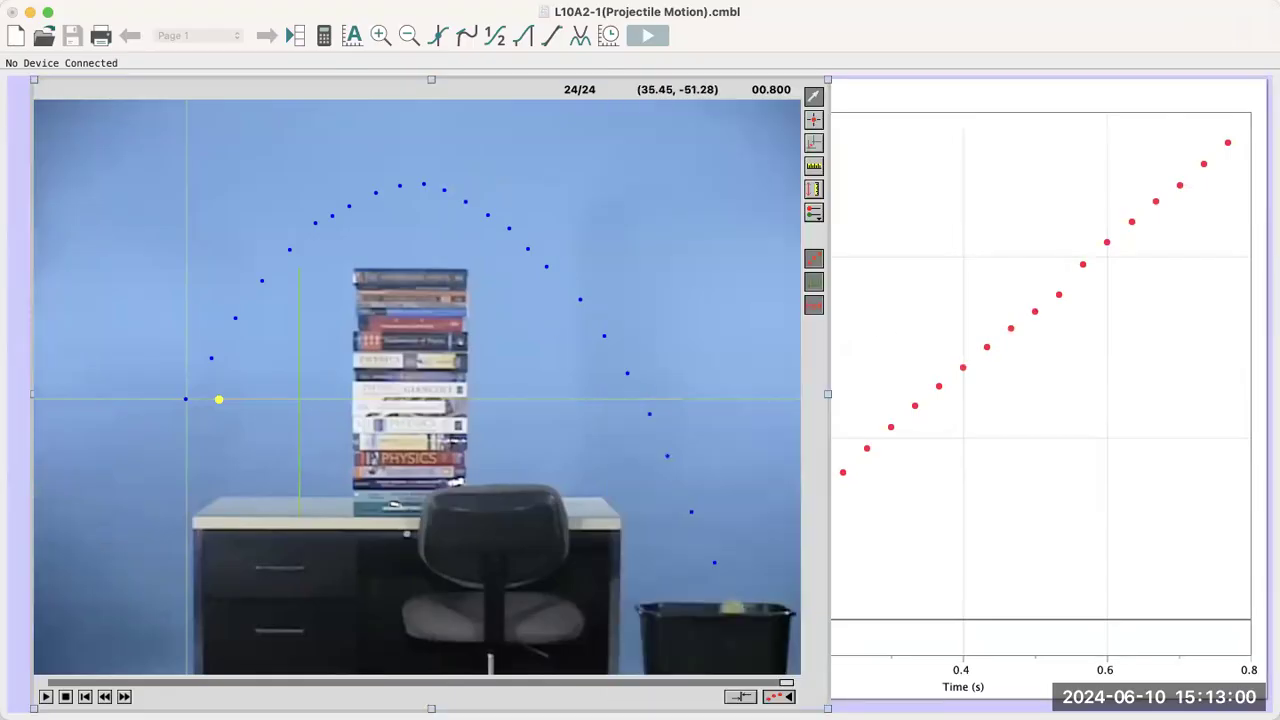
{"action": "key", "text": "Left"}
{"action": "key", "text": "Left"}
{"action": "key", "text": "Left"}
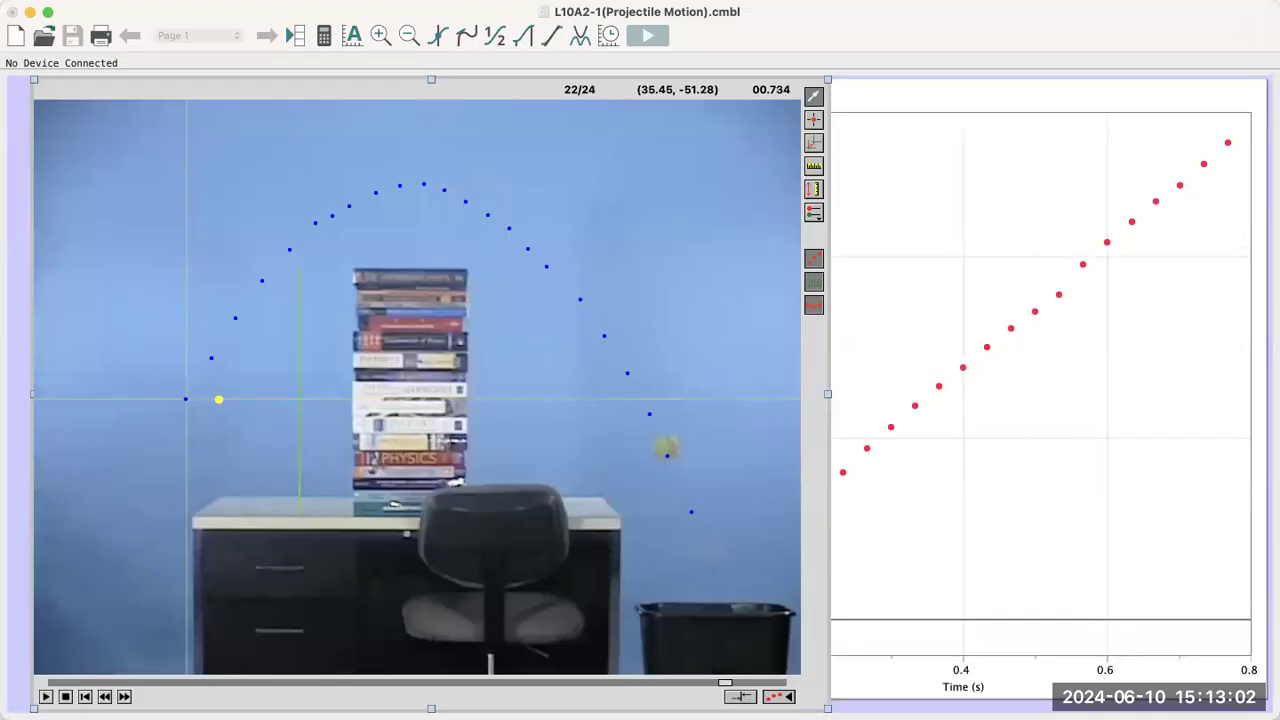
{"action": "key", "text": "Left"}
{"action": "key", "text": "Left"}
{"action": "key", "text": "Left"}
{"action": "key", "text": "Left"}
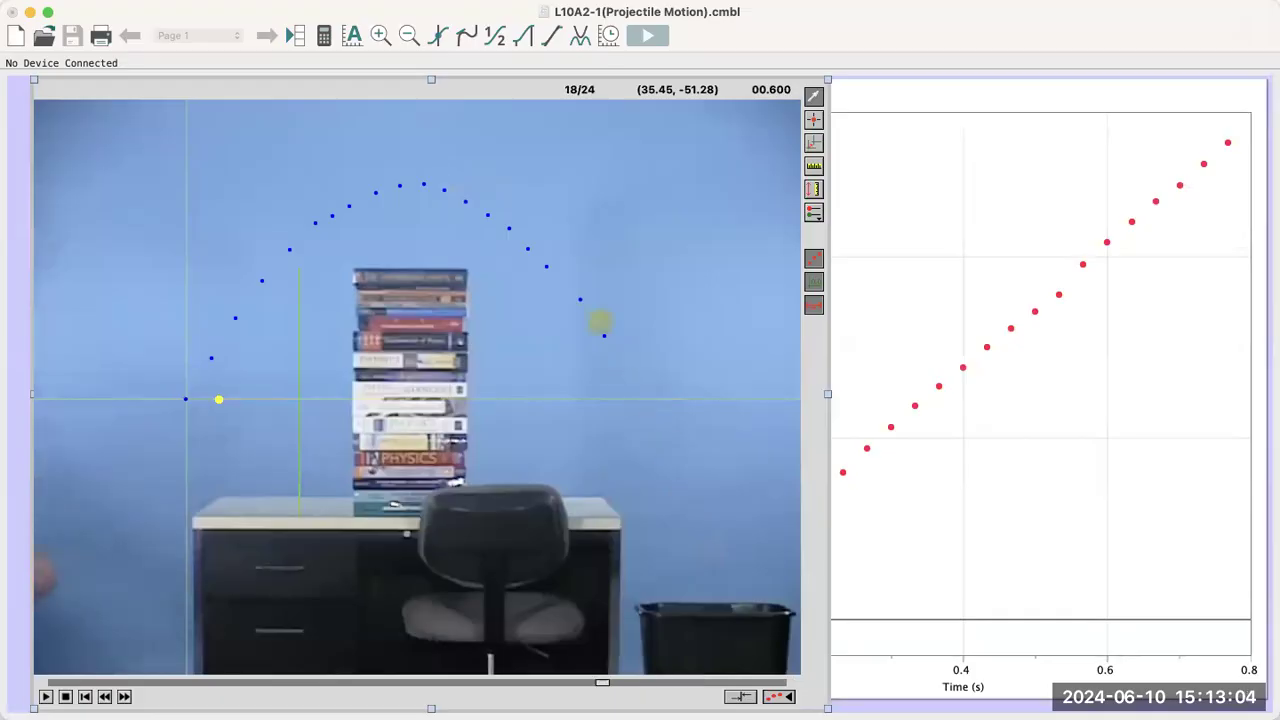
{"action": "key", "text": "Left"}
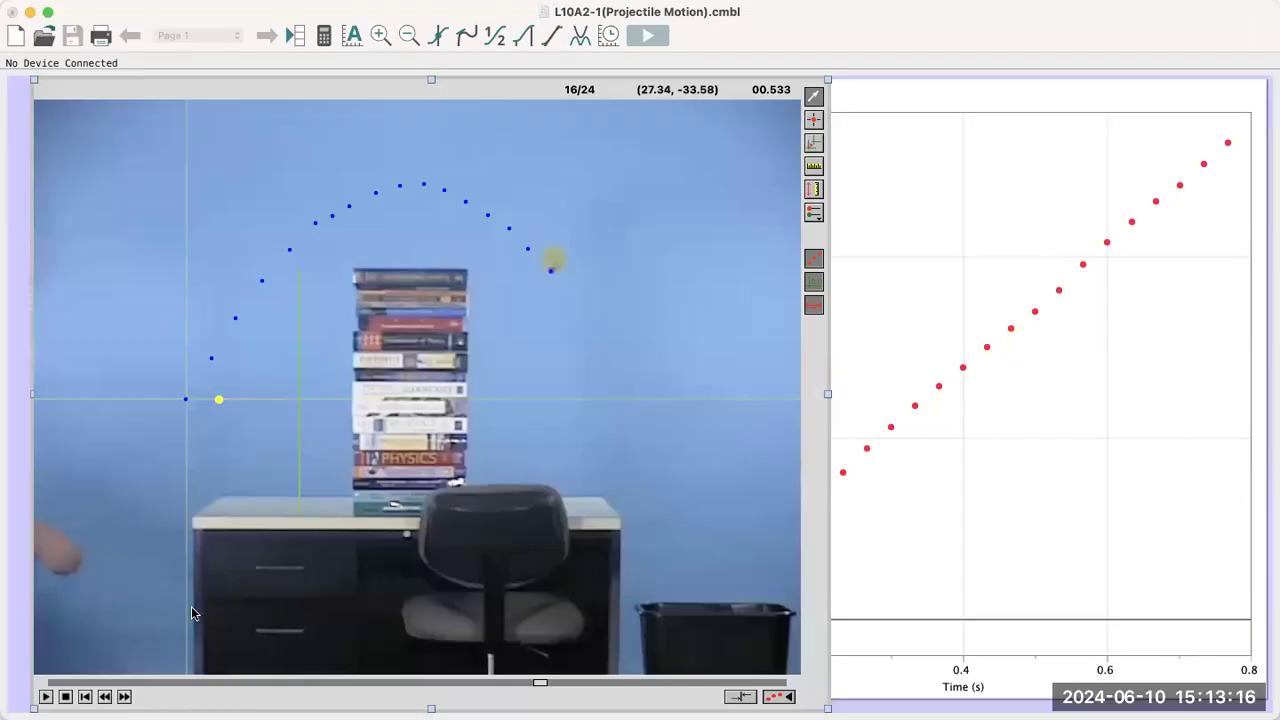
Step: Step the movie back to frame 13 and move its tracked point closer to the ball's bottom edge
{"action": "left_click", "coordinate": [104, 696]}
{"action": "key", "text": "Left"}
{"action": "key", "text": "Left"}
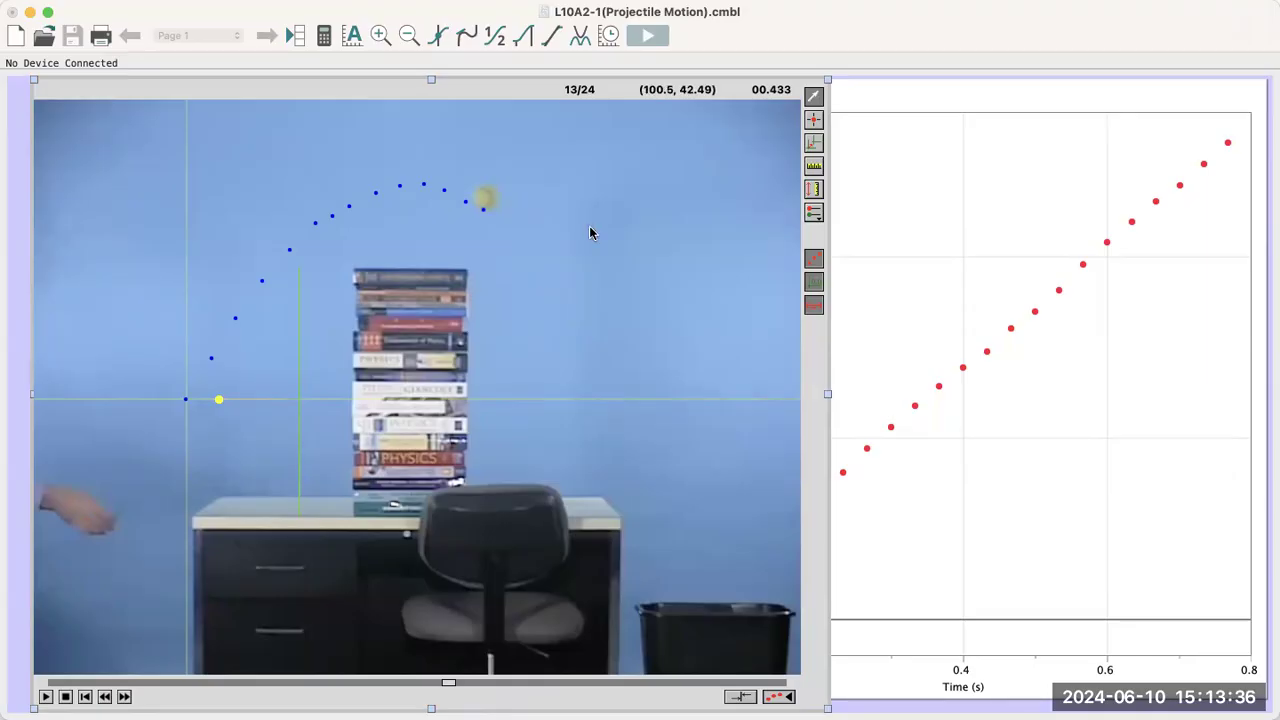
Step: Apply an automatic linear curve fit (mt+b) to the X versus time data on the graph
{"action": "left_click", "coordinate": [967, 263]}
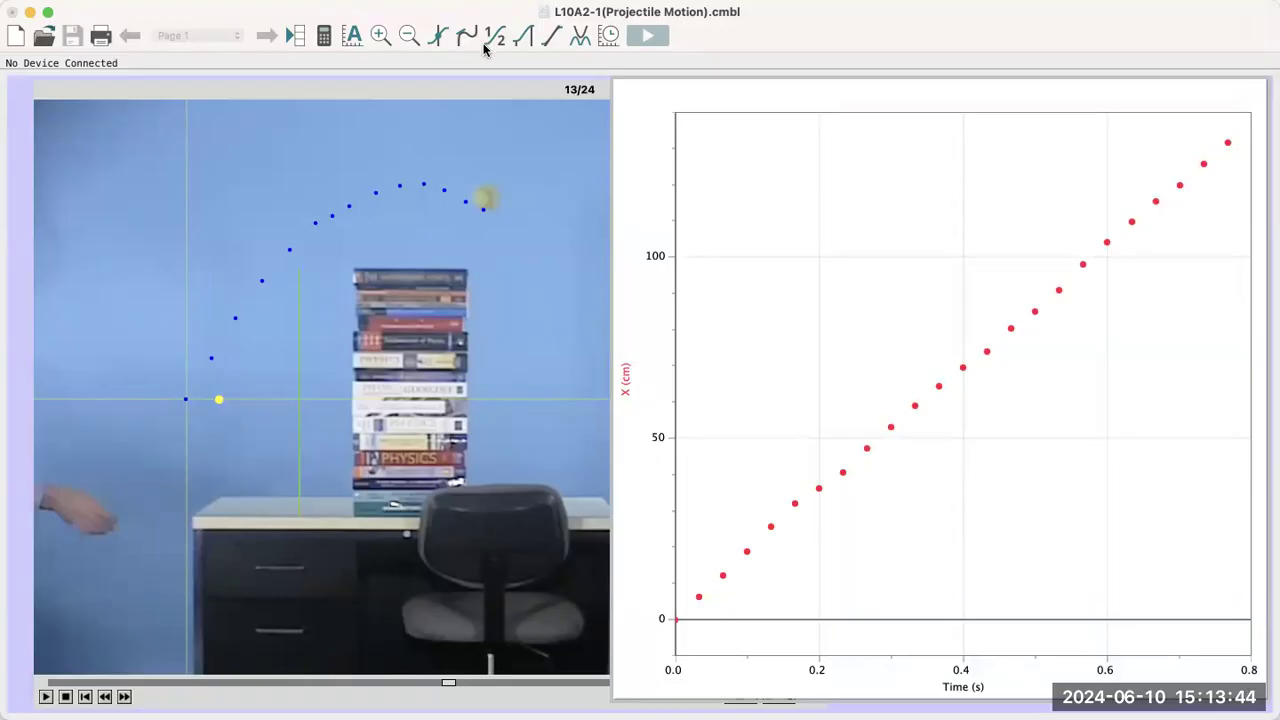
{"action": "left_click", "coordinate": [584, 38]}
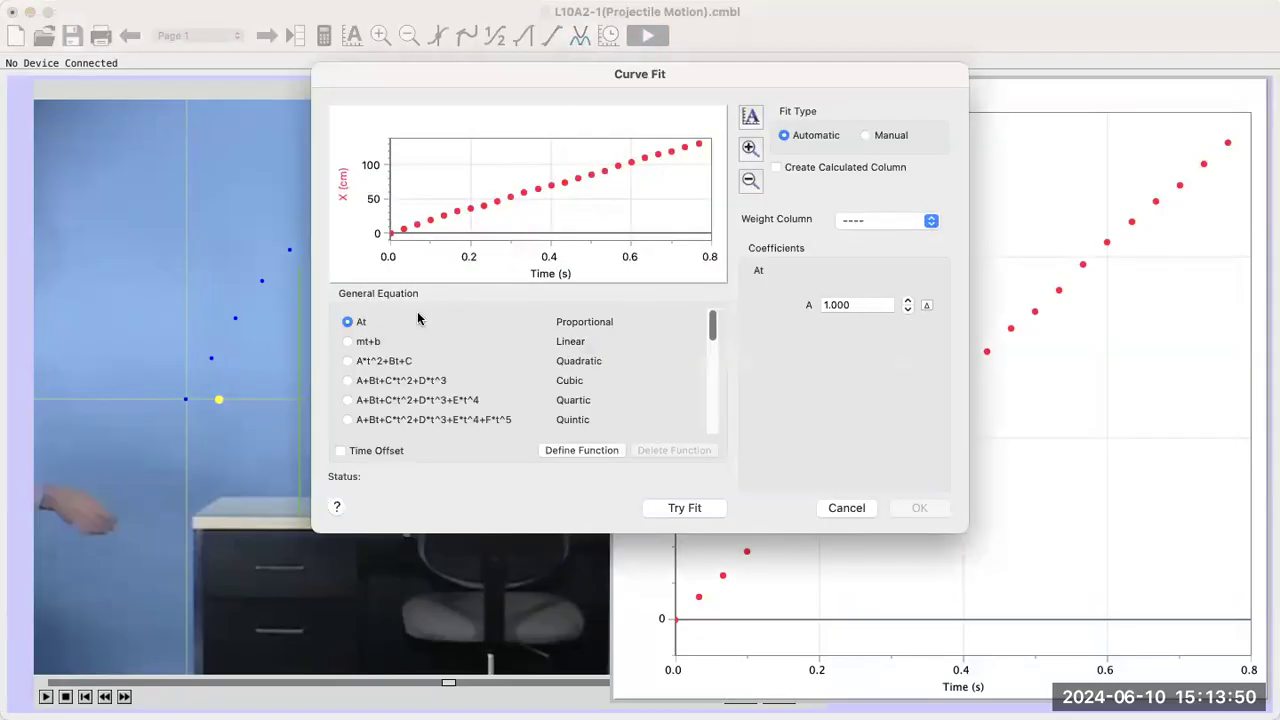
{"action": "left_click", "coordinate": [347, 341]}
{"action": "left_click", "coordinate": [347, 361]}
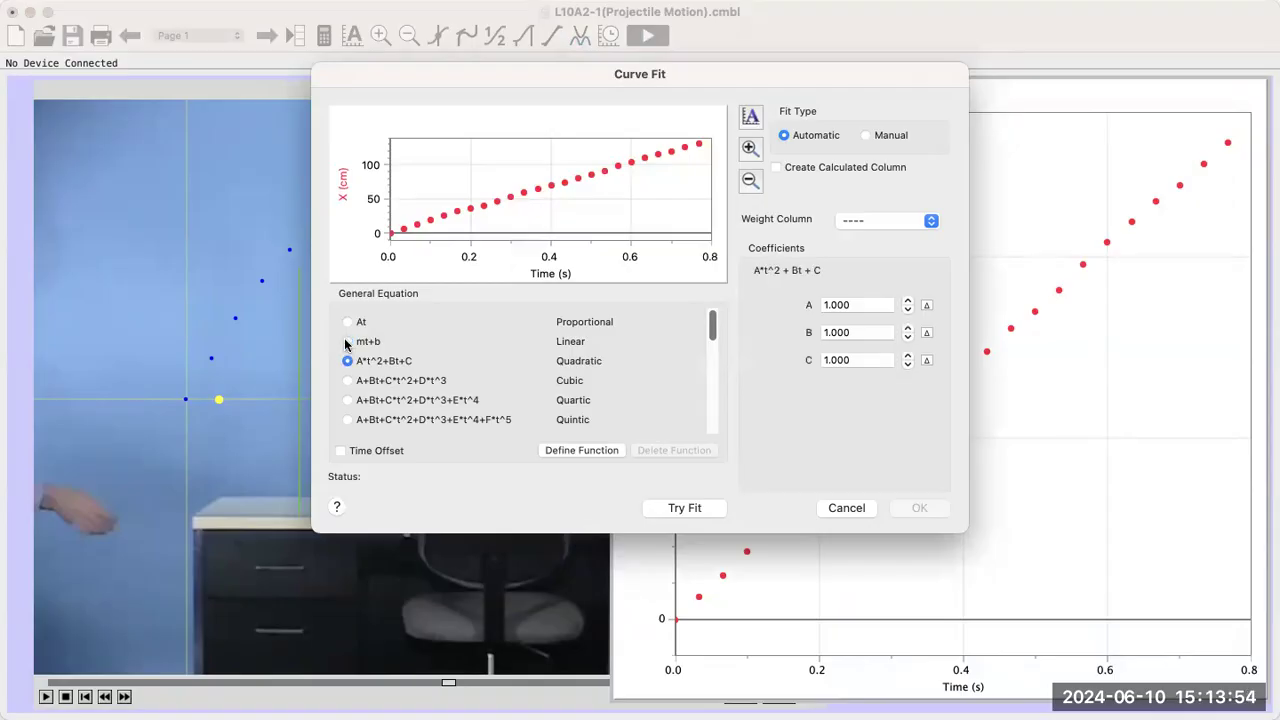
{"action": "left_click", "coordinate": [347, 341]}
{"action": "left_click", "coordinate": [347, 321]}
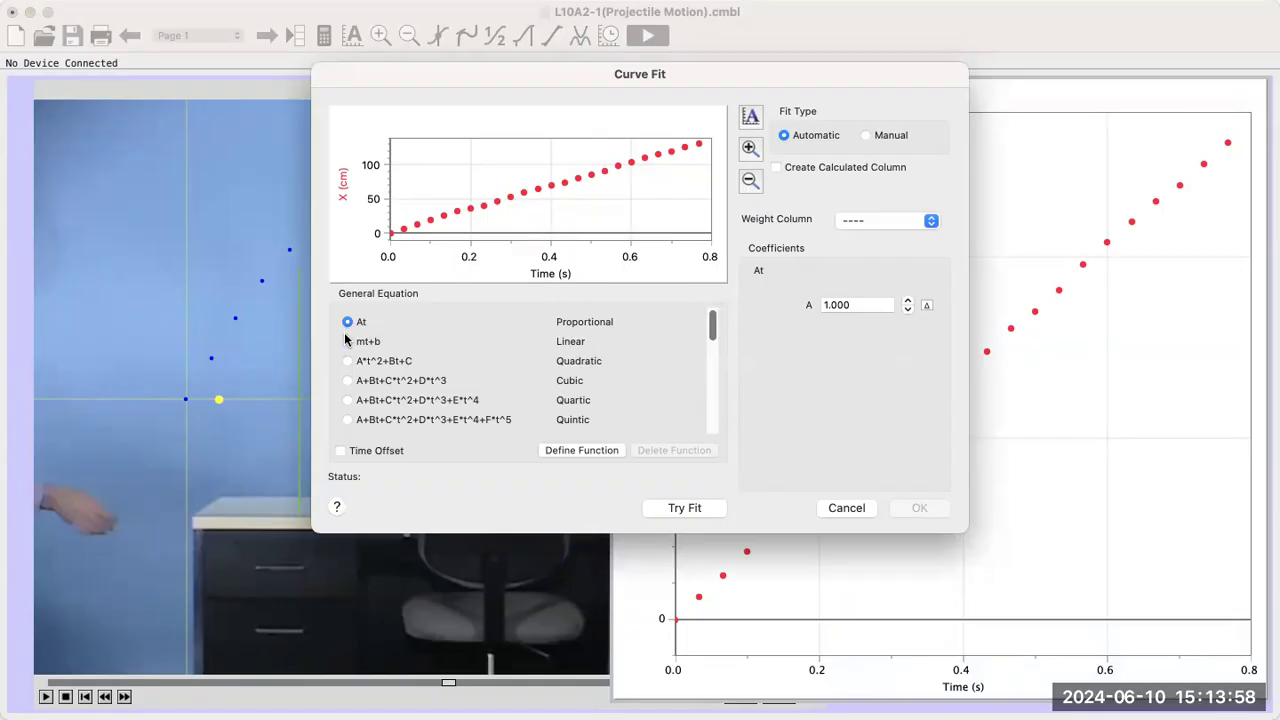
{"action": "left_click", "coordinate": [368, 342]}
{"action": "left_click", "coordinate": [677, 508]}
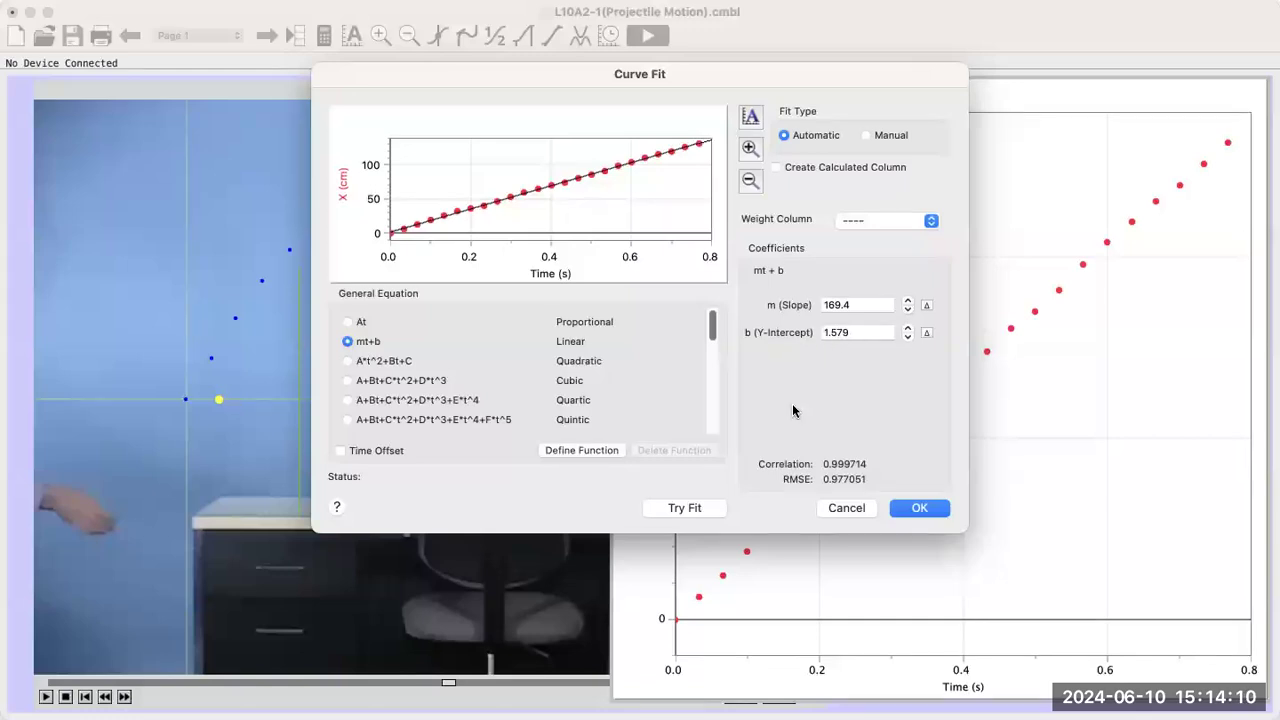
{"action": "left_click", "coordinate": [913, 508]}
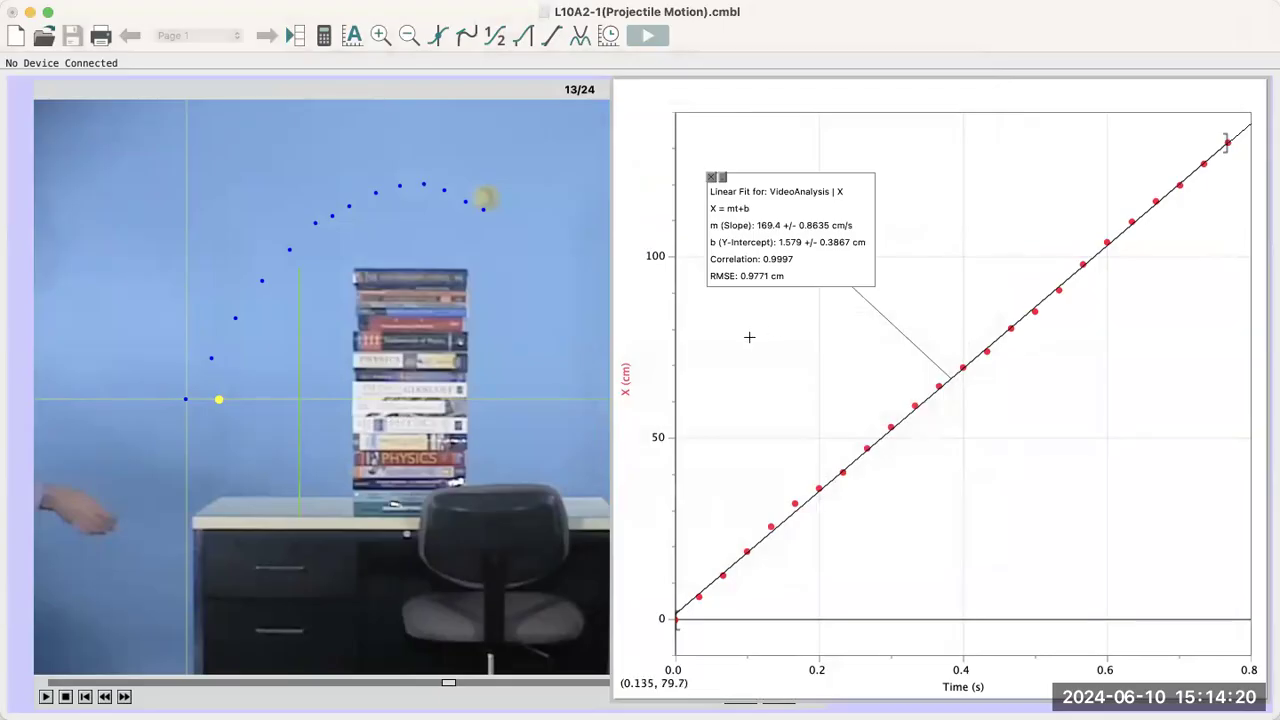
{"action": "left_click", "coordinate": [627, 380]}
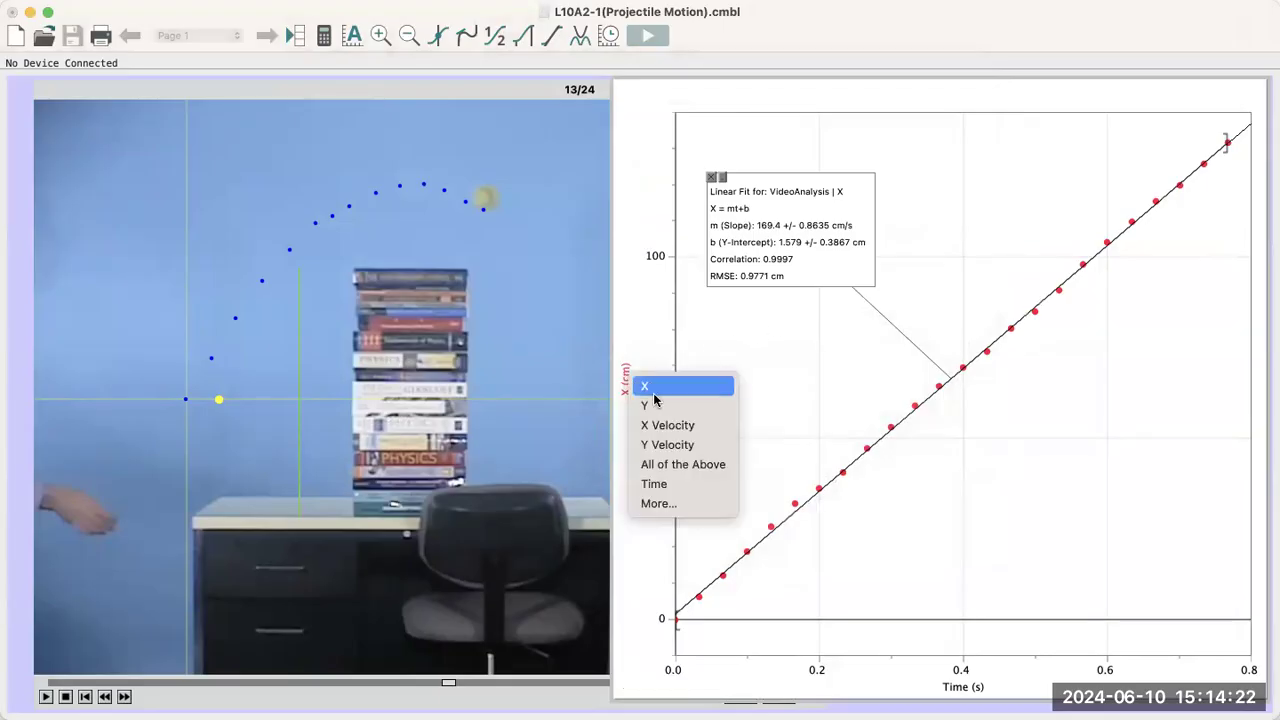
{"action": "left_click", "coordinate": [638, 310]}
{"action": "left_click", "coordinate": [629, 366]}
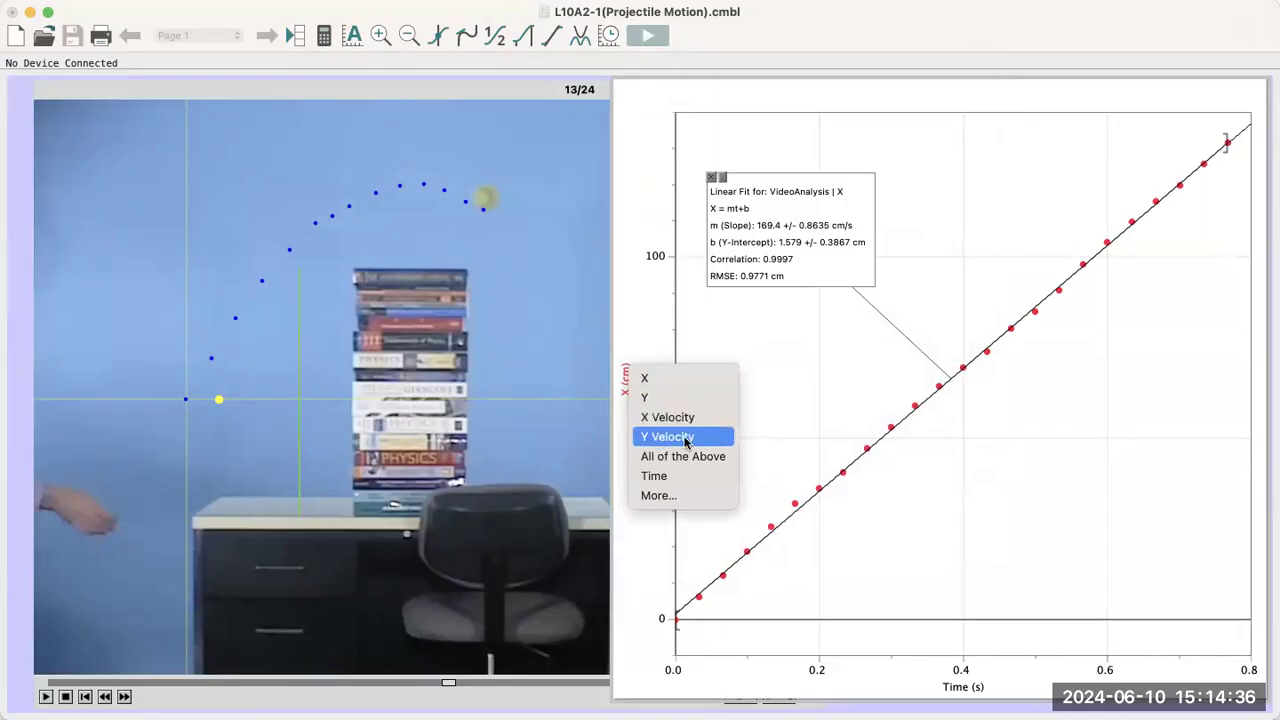
{"action": "left_click", "coordinate": [692, 497]}
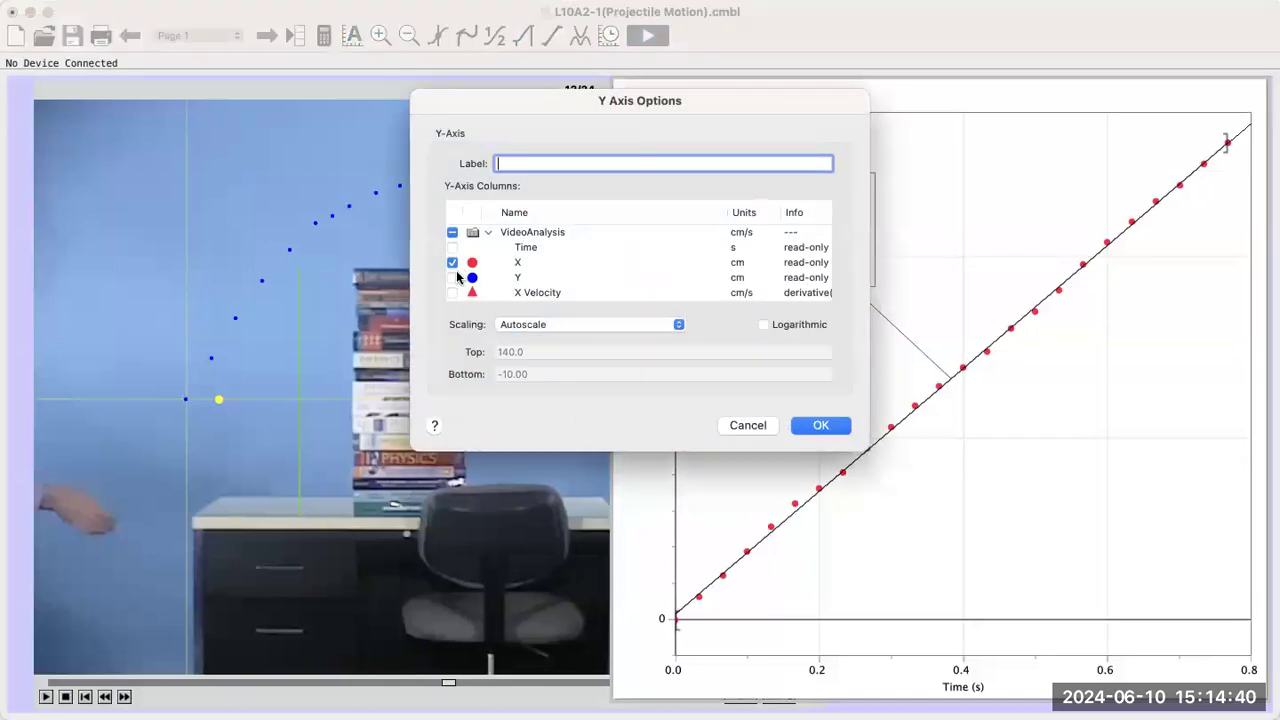
{"action": "left_click", "coordinate": [452, 277]}
{"action": "left_click", "coordinate": [452, 292]}
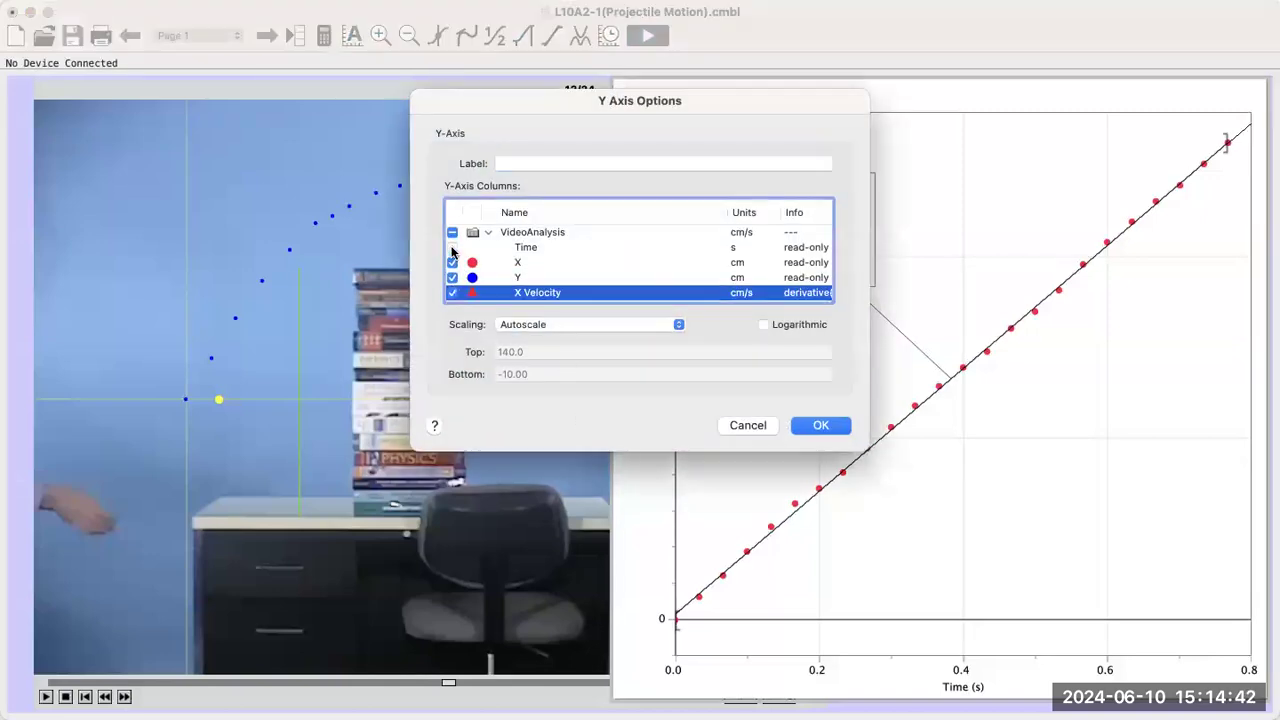
{"action": "left_click", "coordinate": [748, 425]}
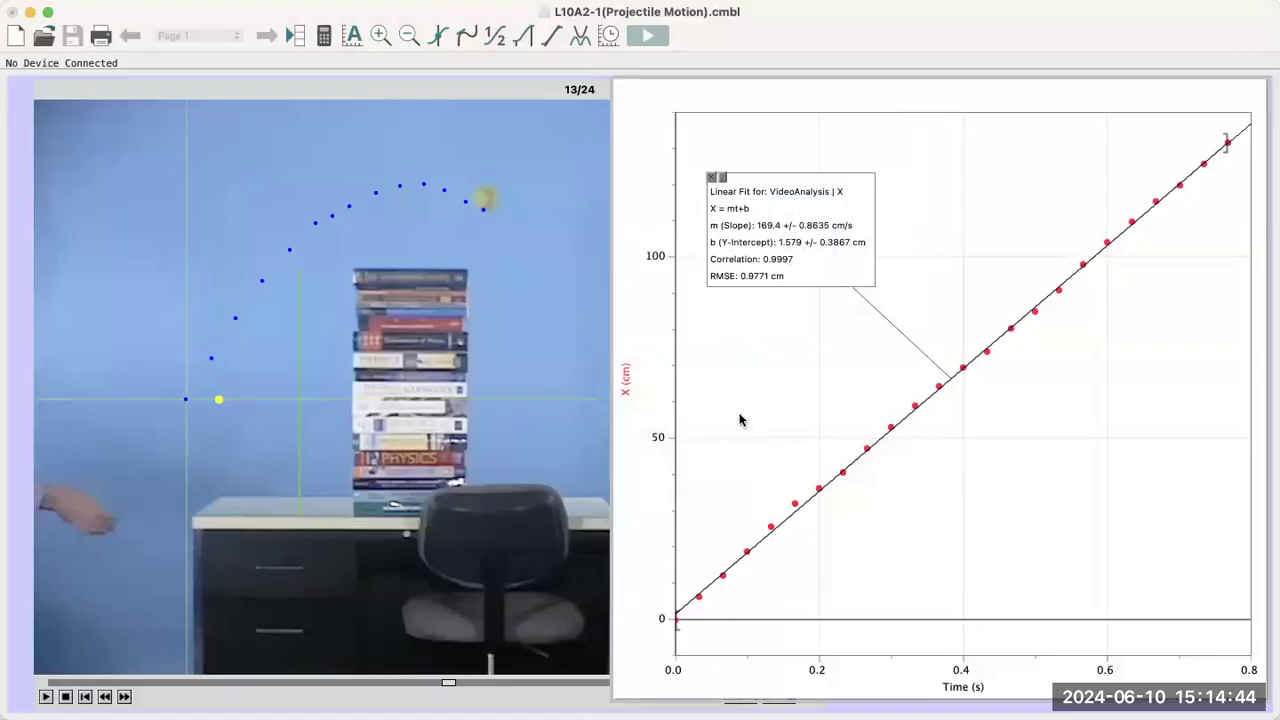
{"action": "left_click", "coordinate": [508, 95]}
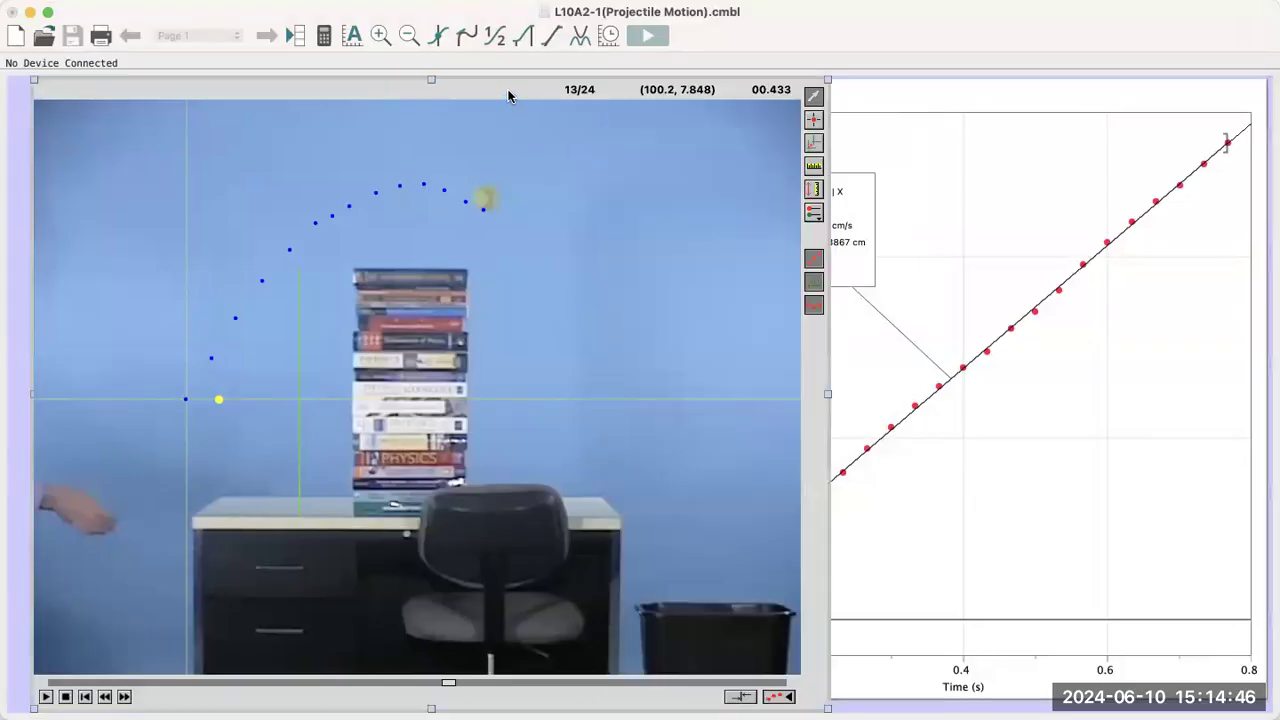